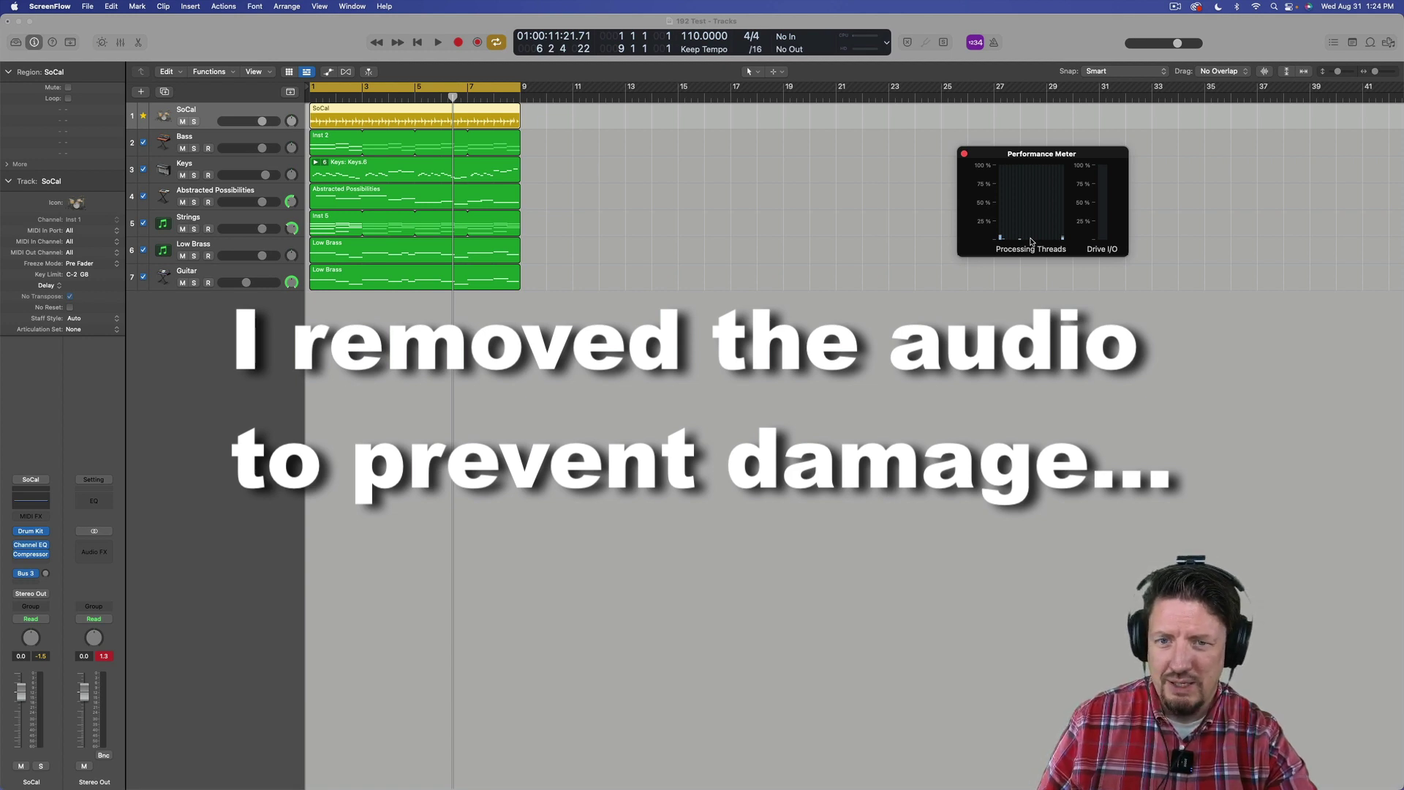
Play the seven-track project from the start to watch thread load, then select the Guitar track.
left_click(1031, 241)
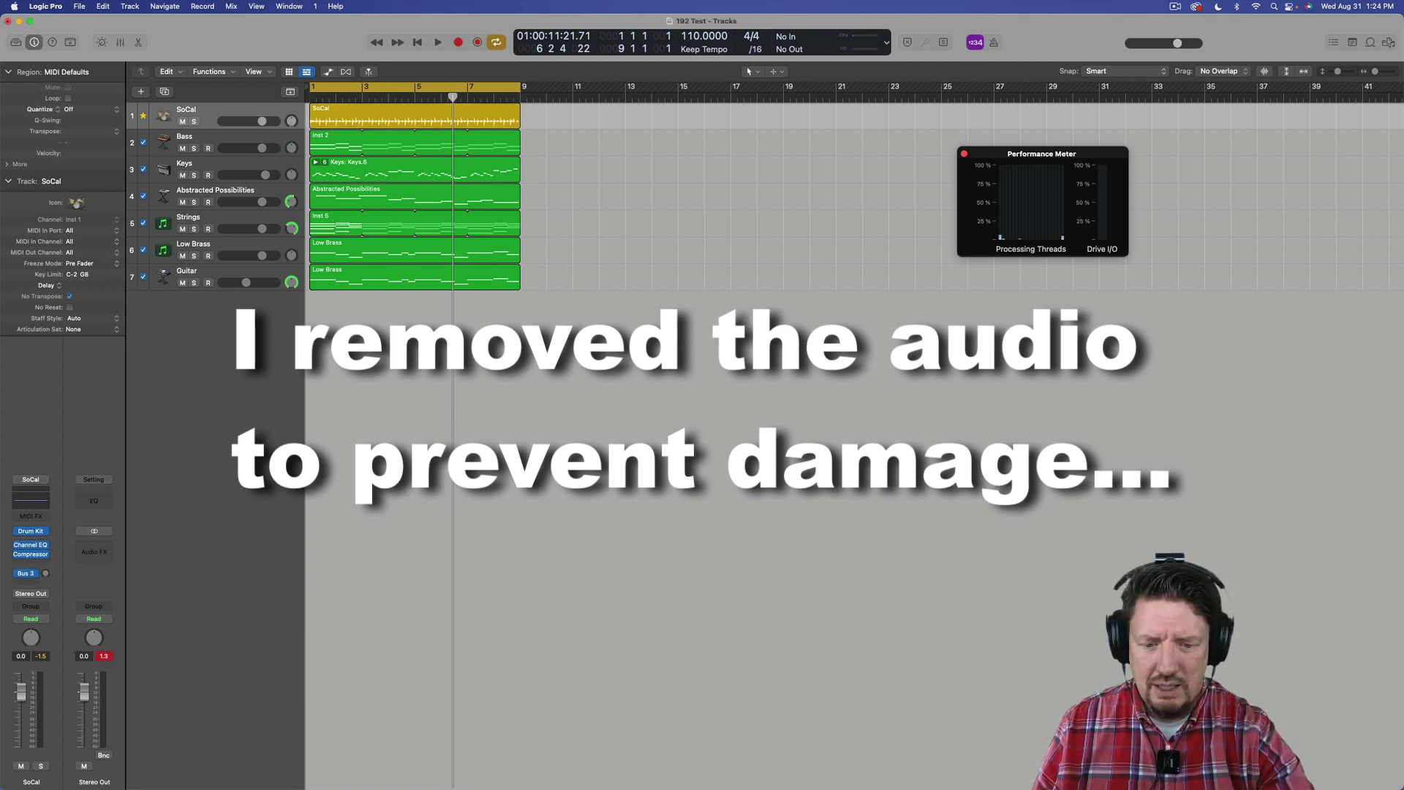
key("Return")
key("space")
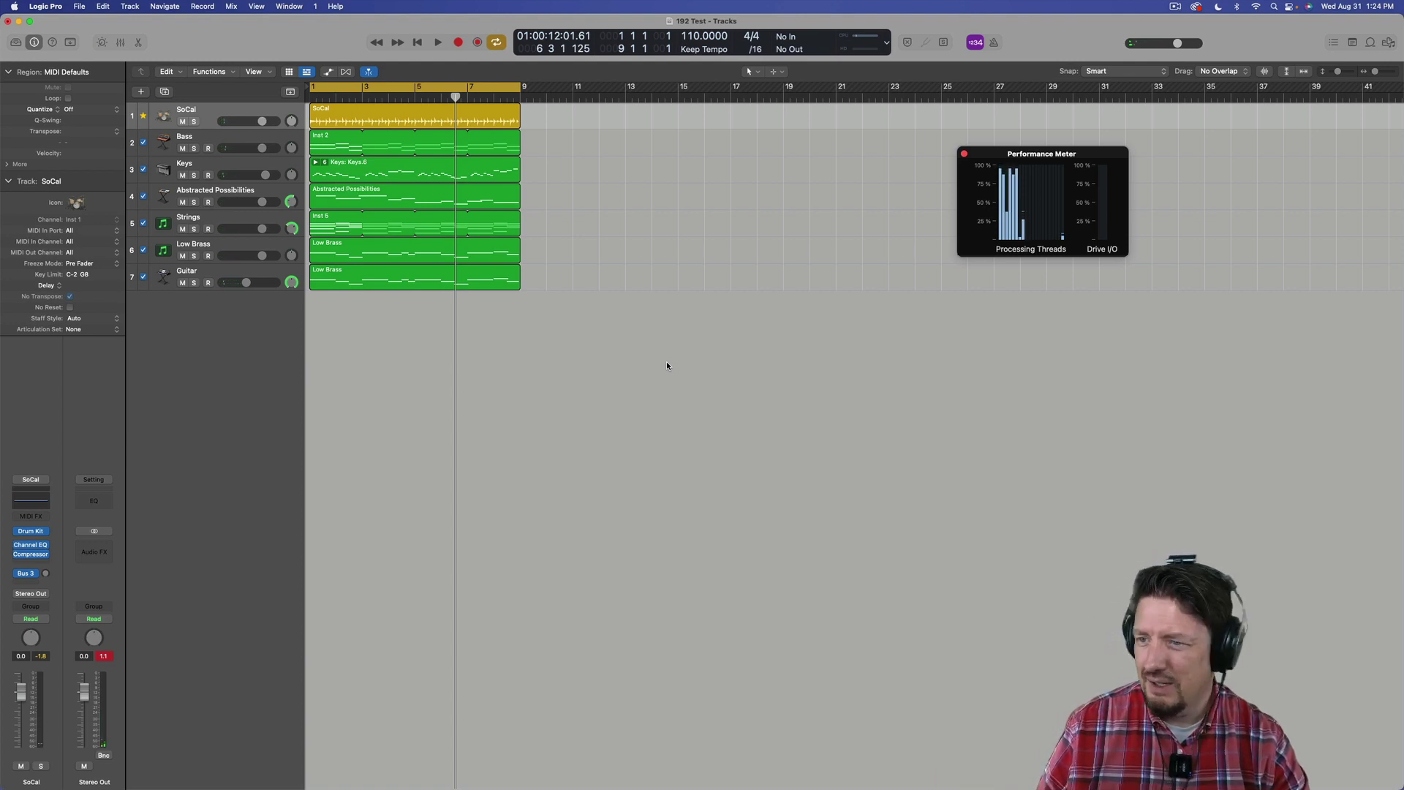
left_click(217, 274)
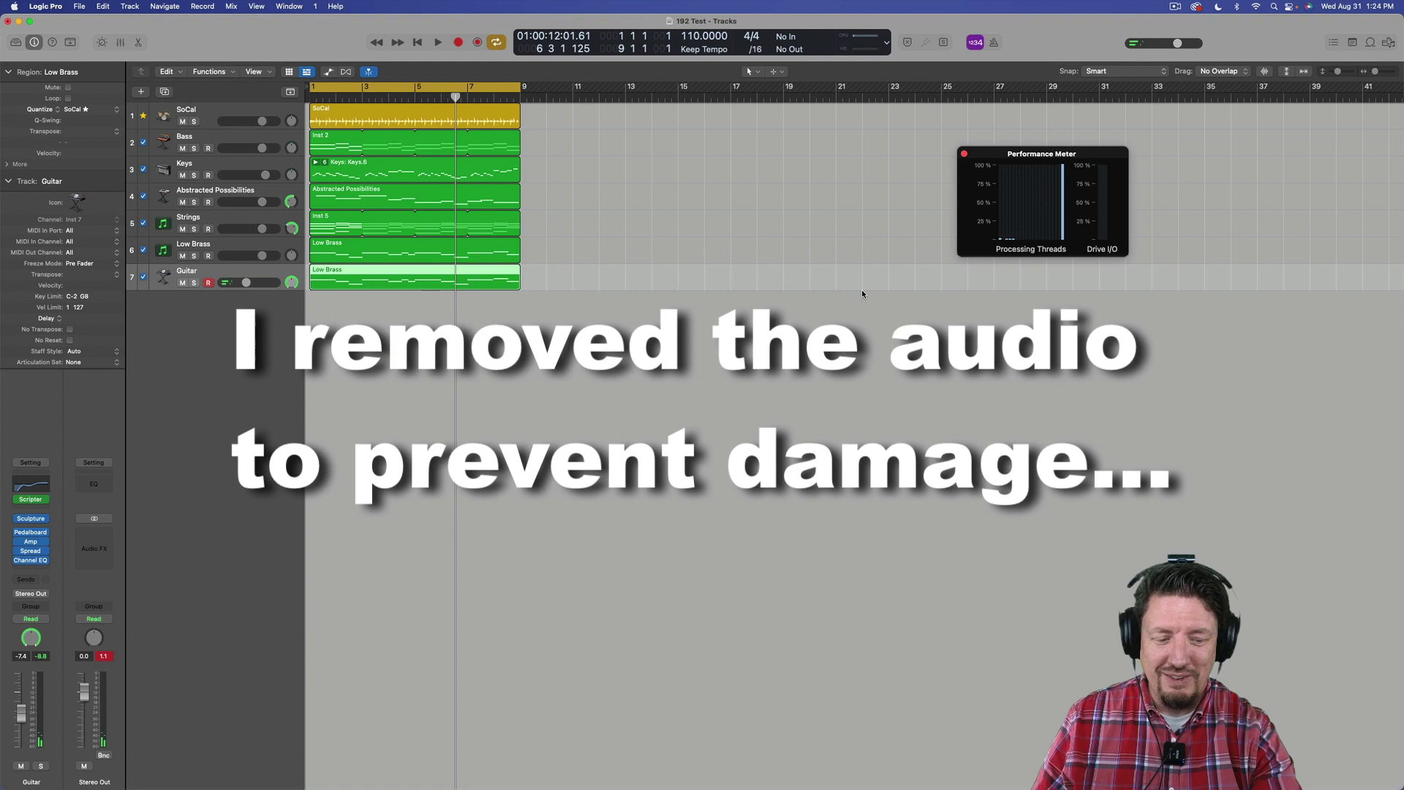
Show Track Alternatives in the headers, switch Guitar to a new alternative B, and record.
right_click(210, 270)
mouse_move(301, 496)
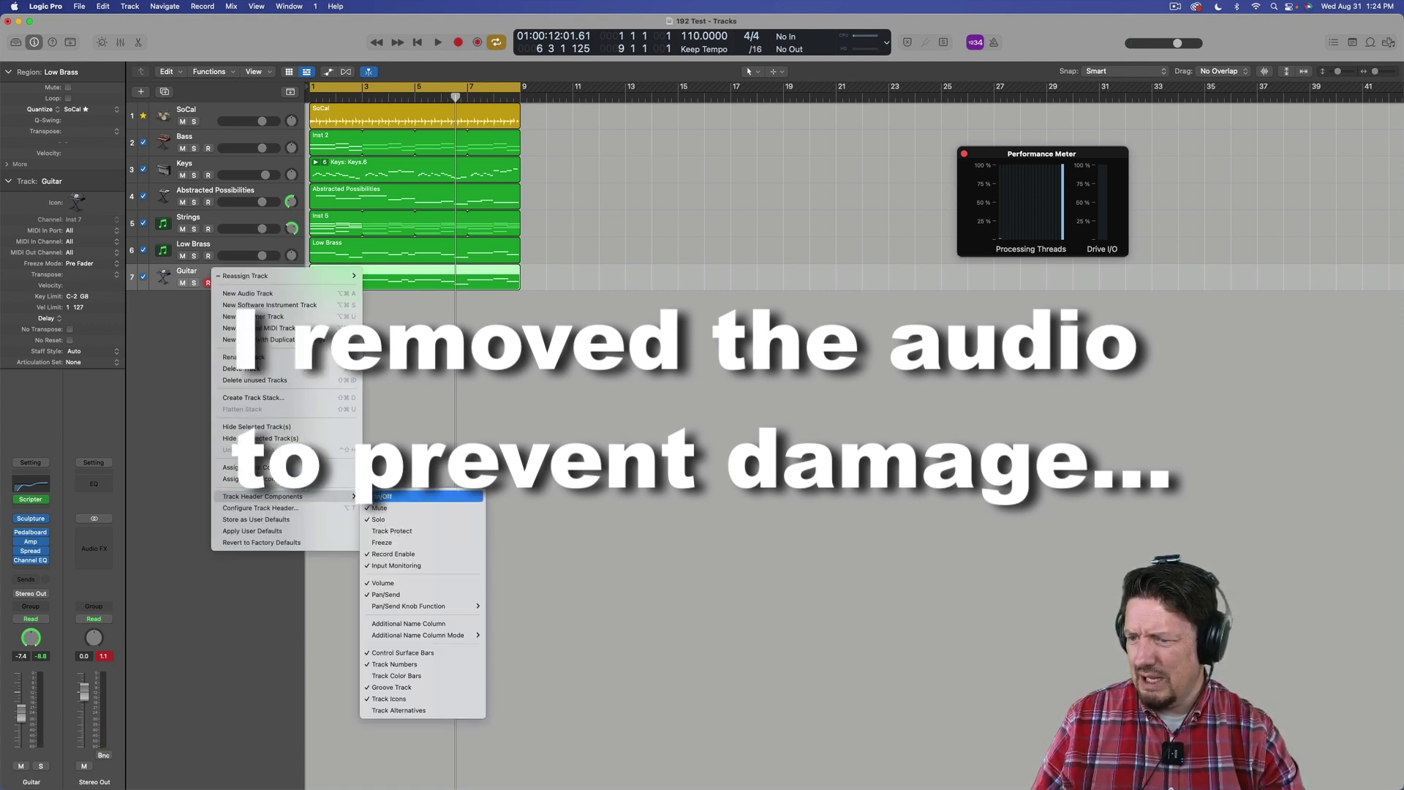
left_click(437, 710)
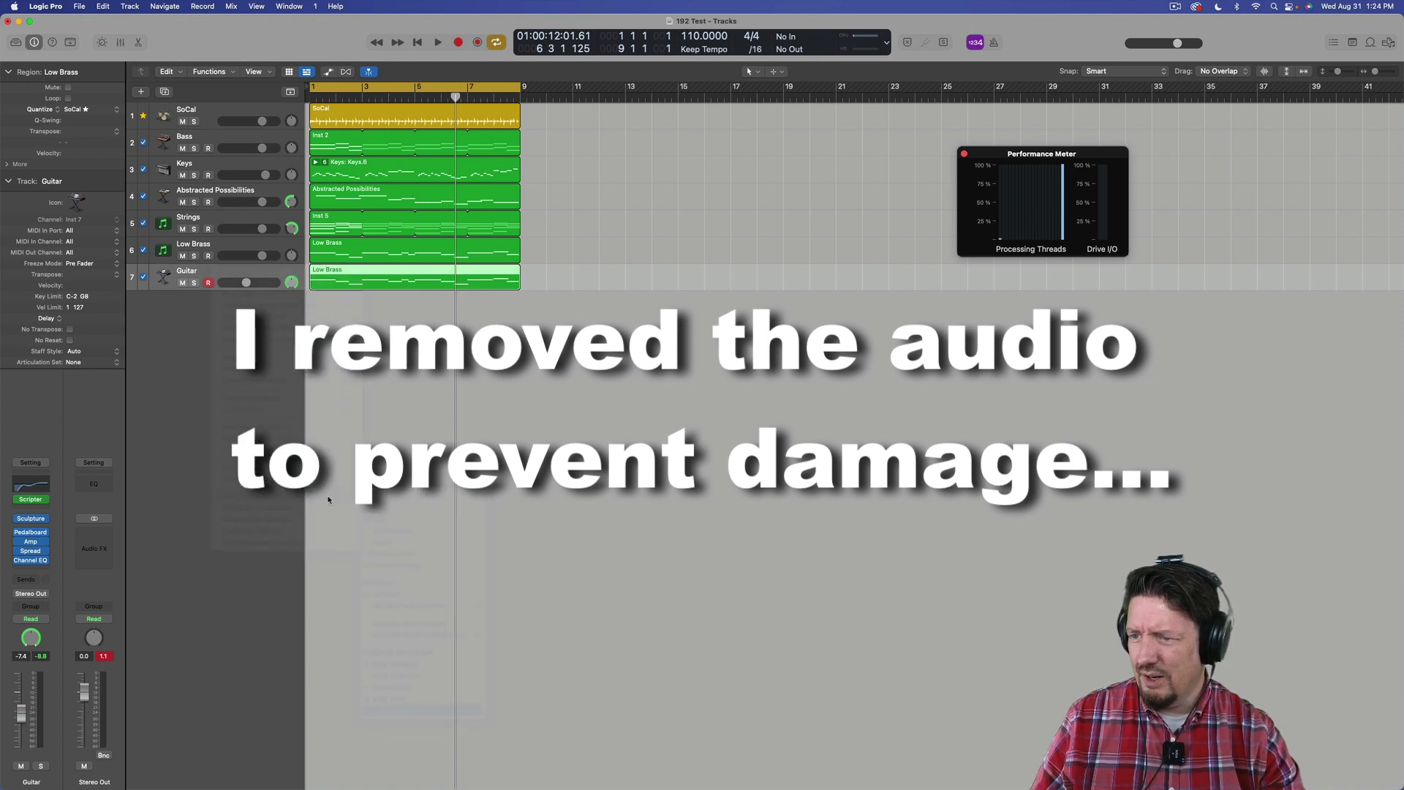
left_click(199, 271)
left_click(290, 310)
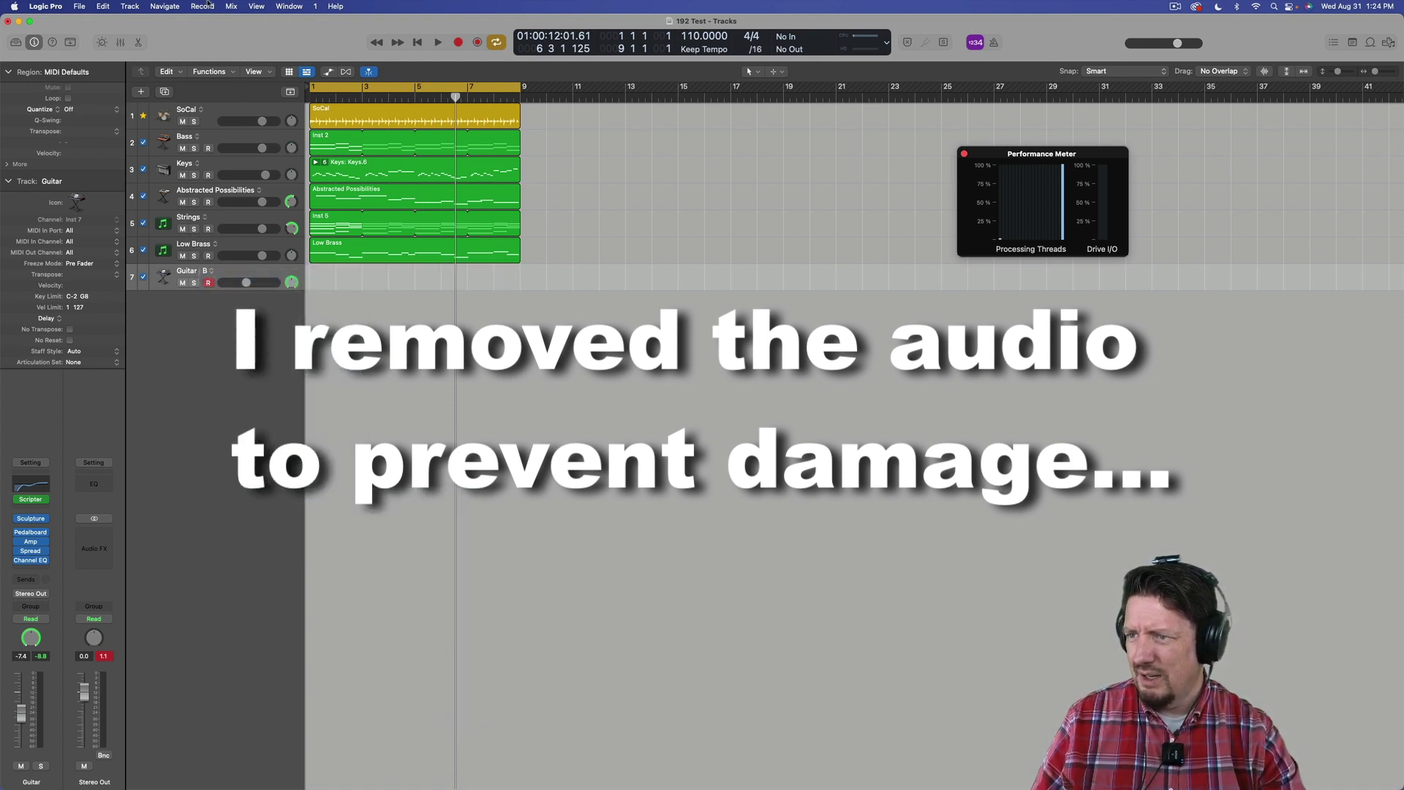
left_click(457, 42)
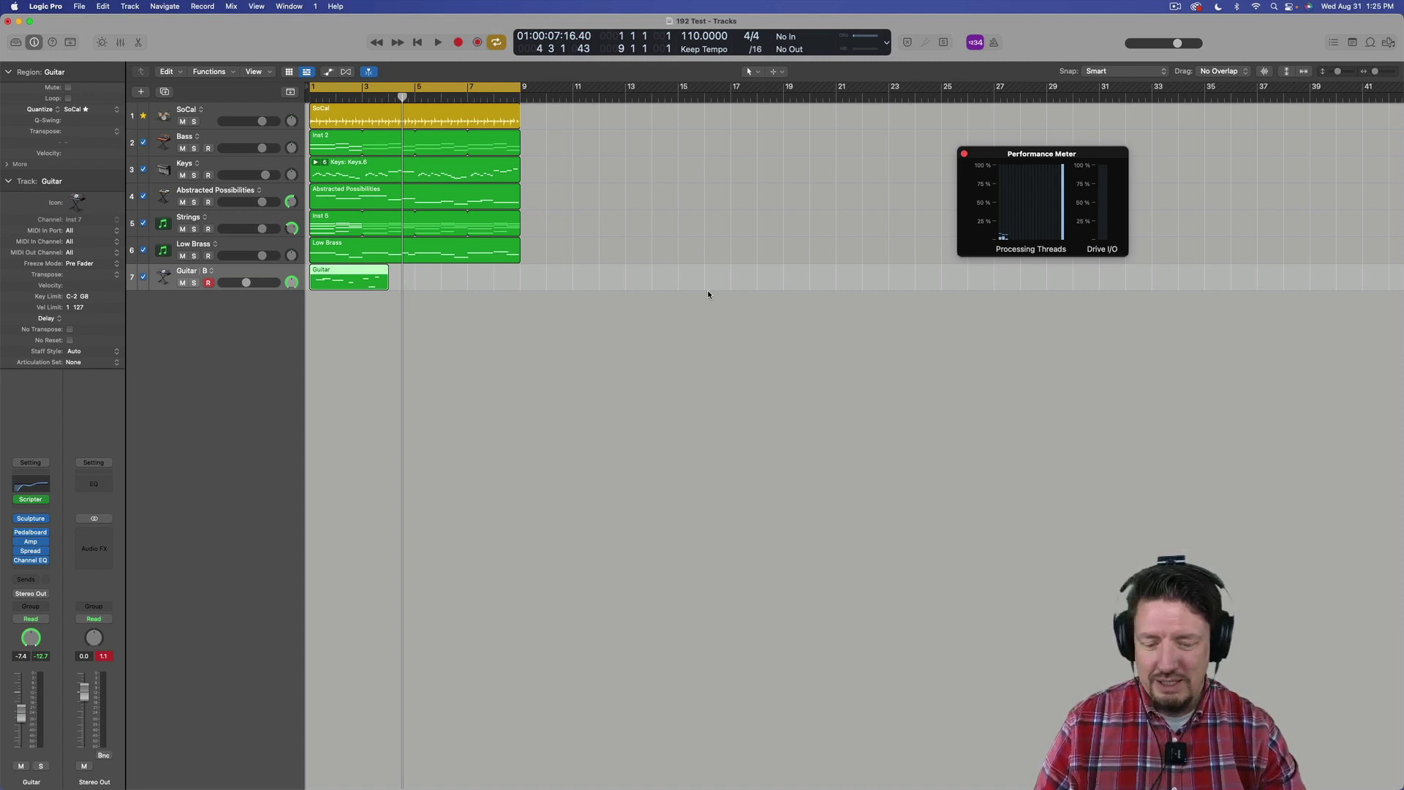
Open the Mixer below the tracks to see the Guitar channel's Pedals, Amp, Spread and Channel EQ.
key("x")
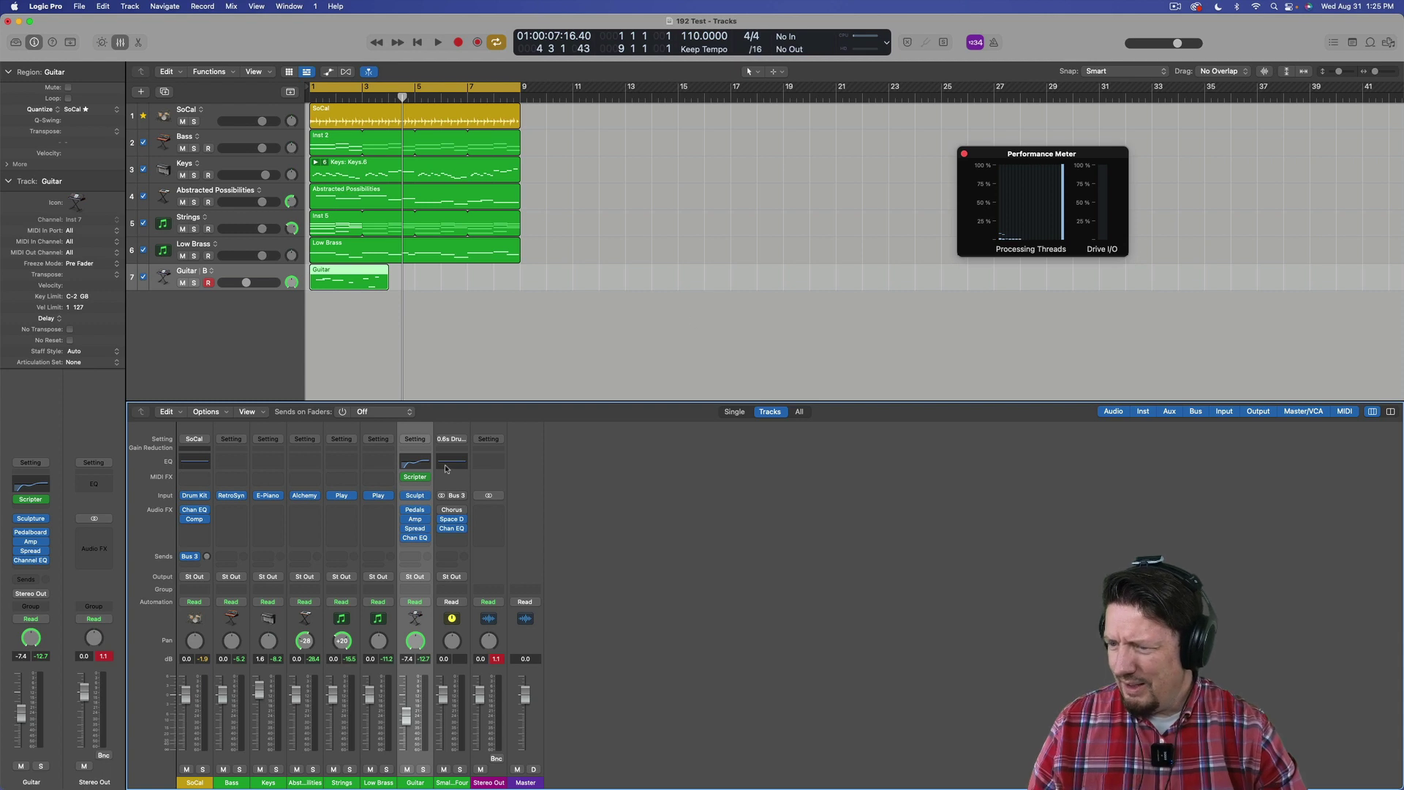
mouse_move(194, 499)
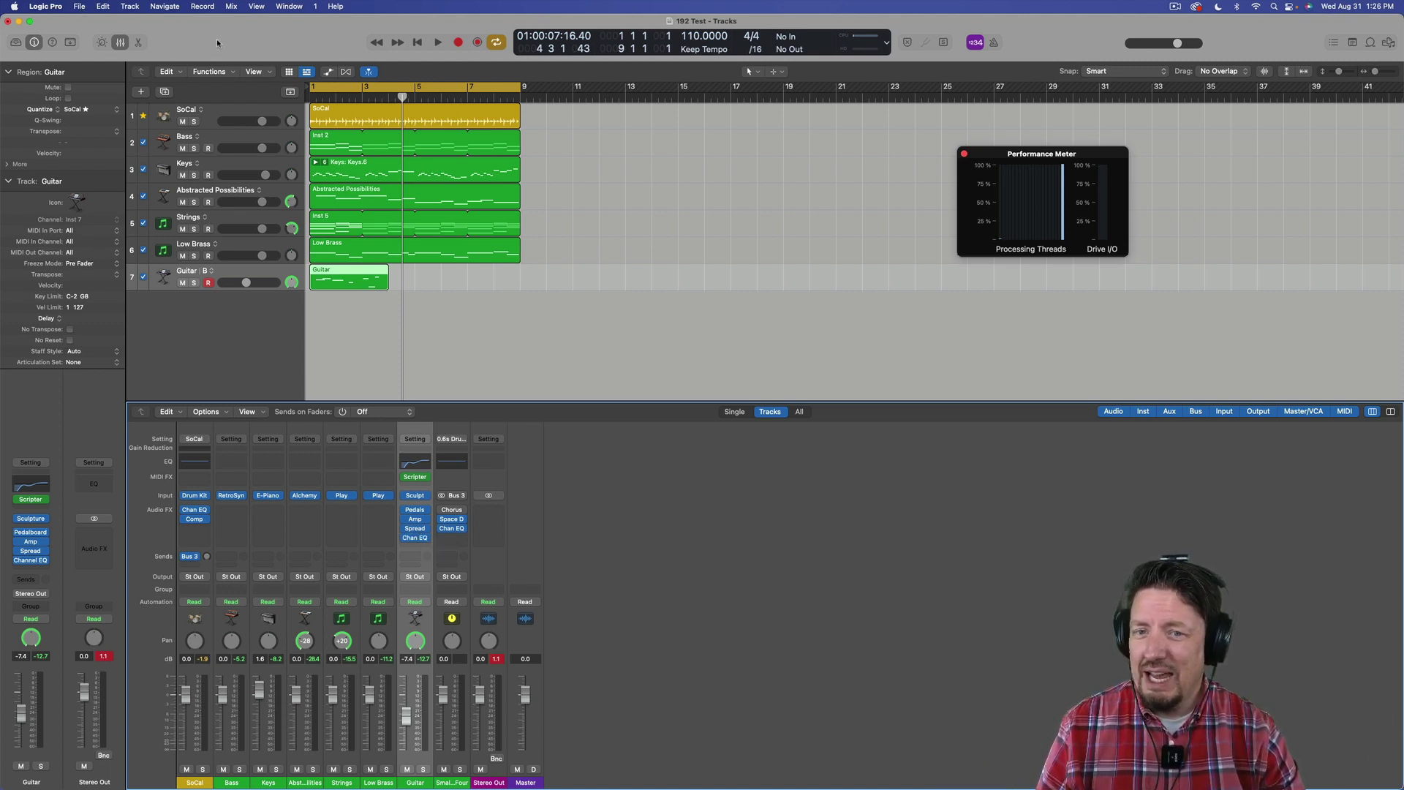
Open File > Project Settings > Audio and leave the sample rate at 192 kHz.
left_click(80, 9)
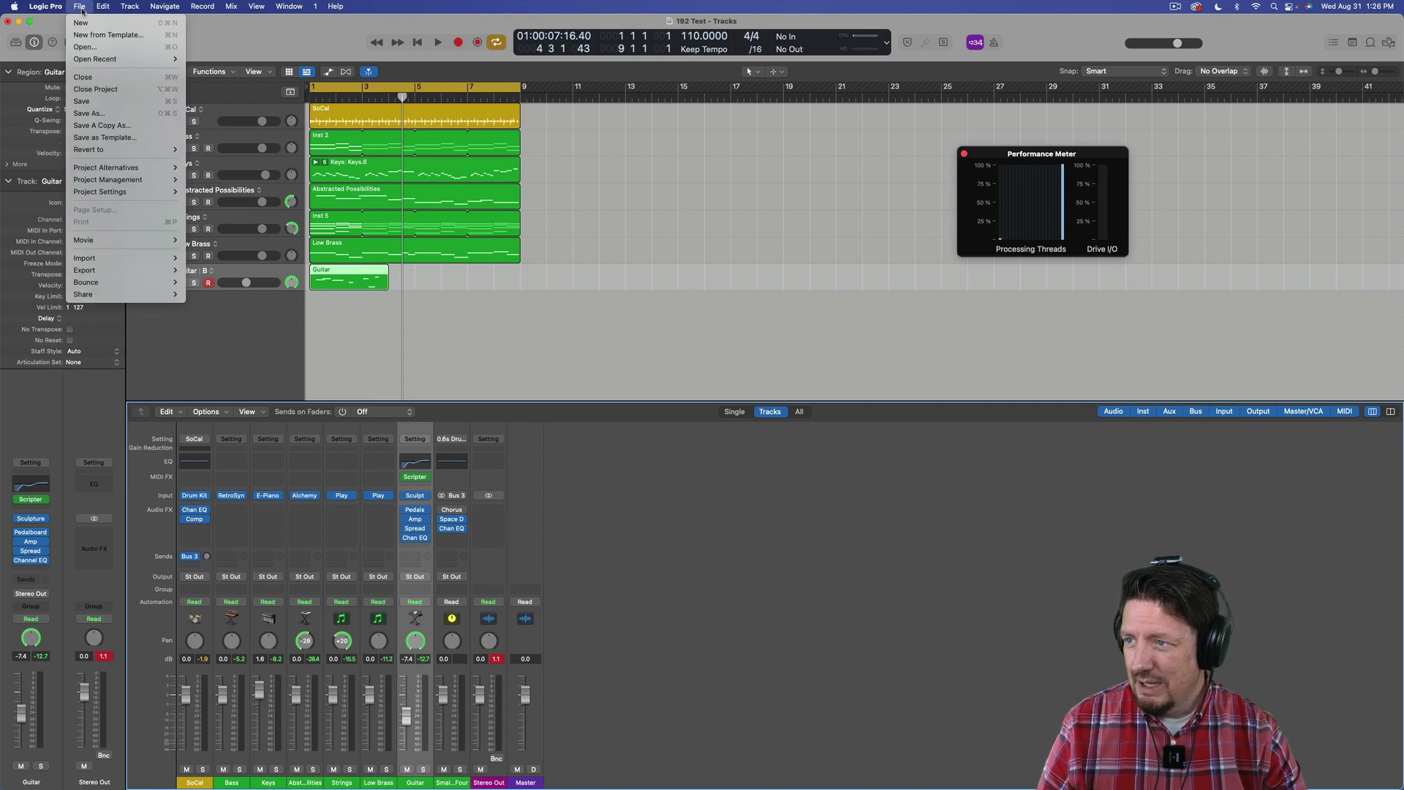
left_click(81, 9)
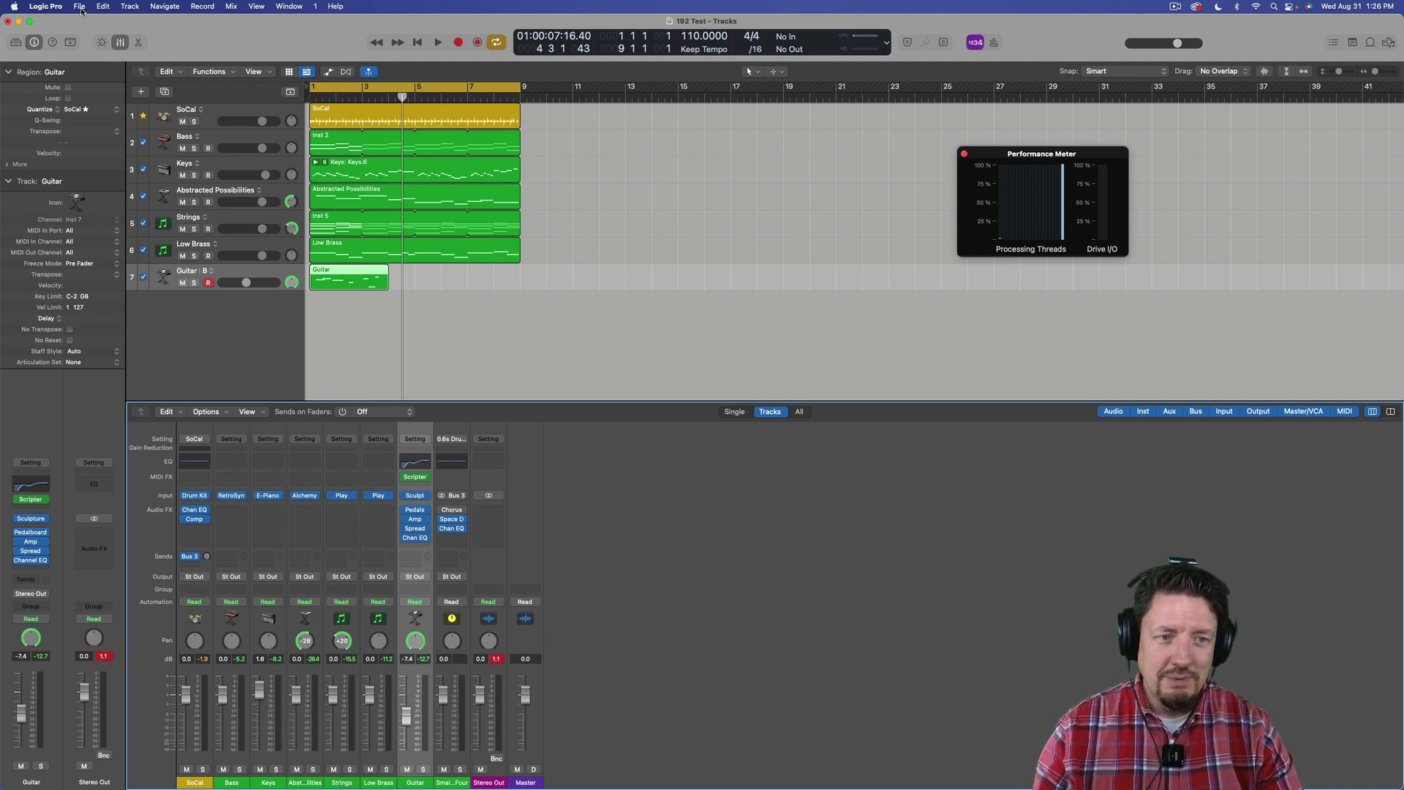
left_click(81, 7)
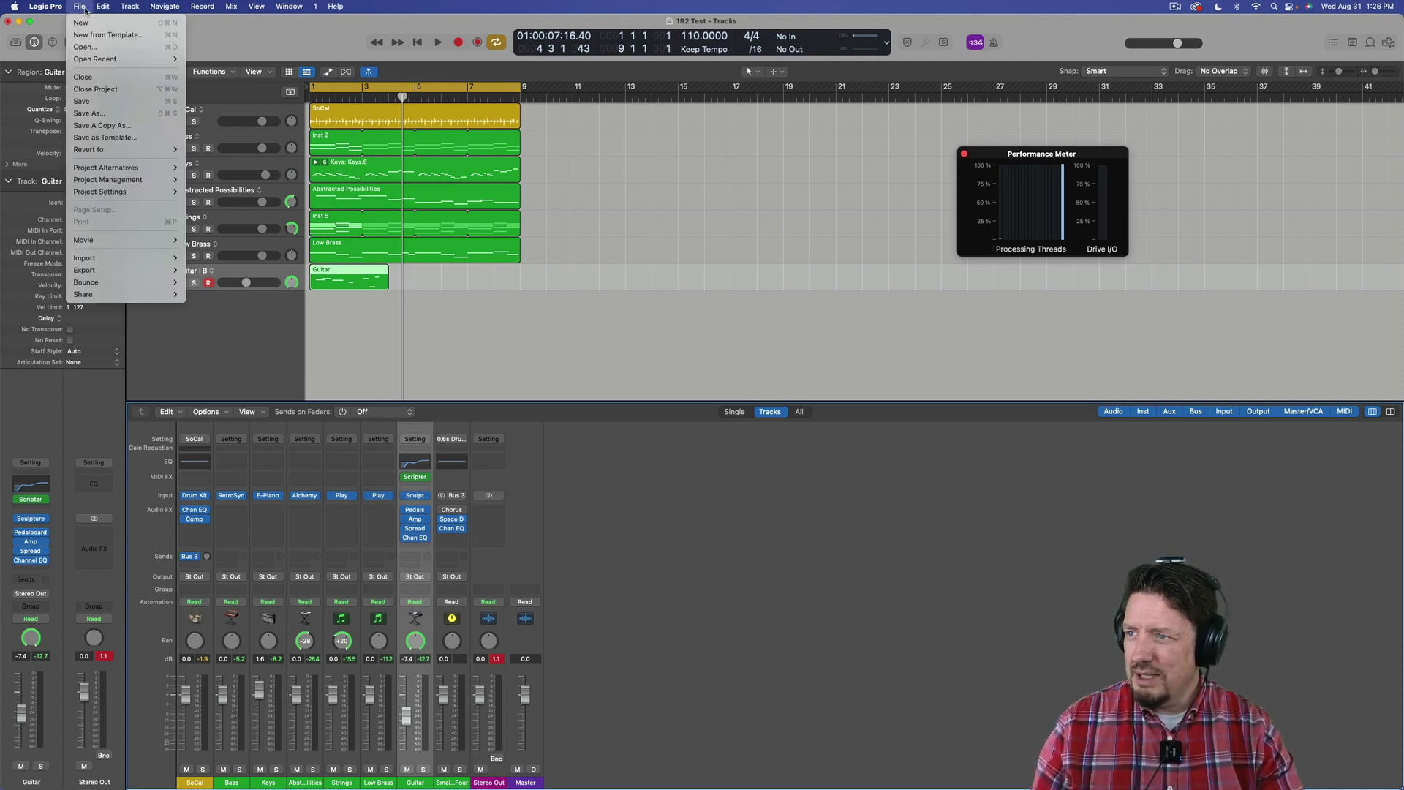
mouse_move(110, 192)
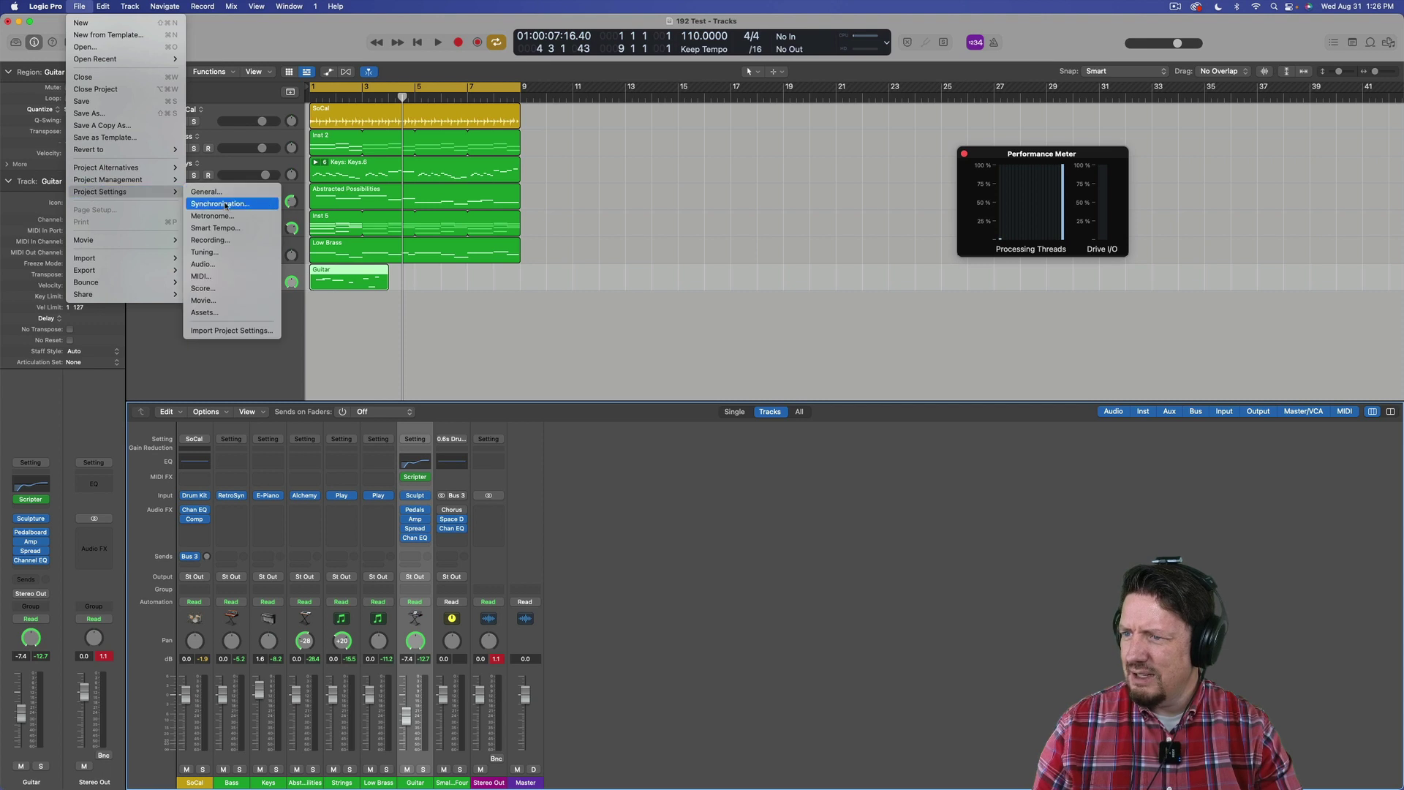
left_click(244, 264)
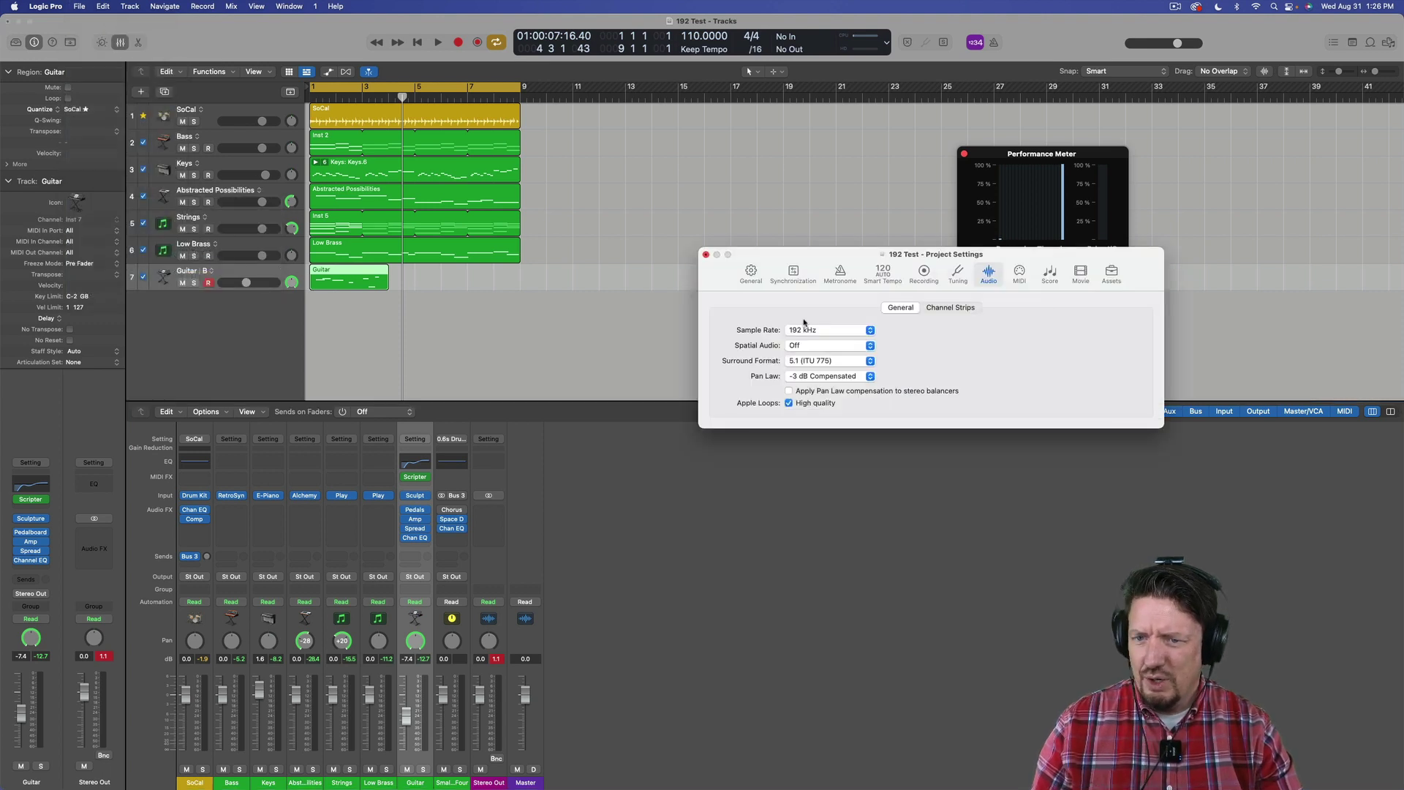
left_click(826, 331)
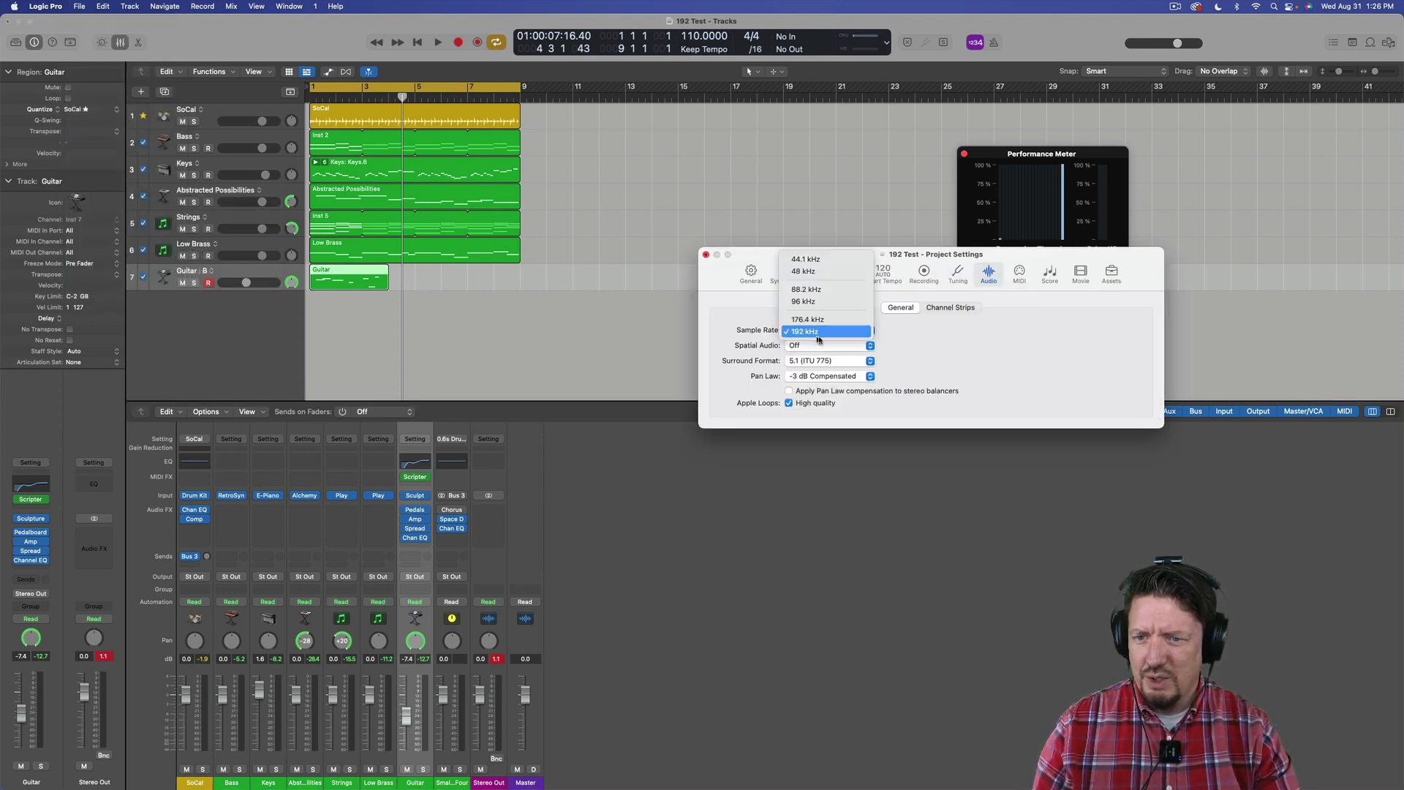
left_click(884, 339)
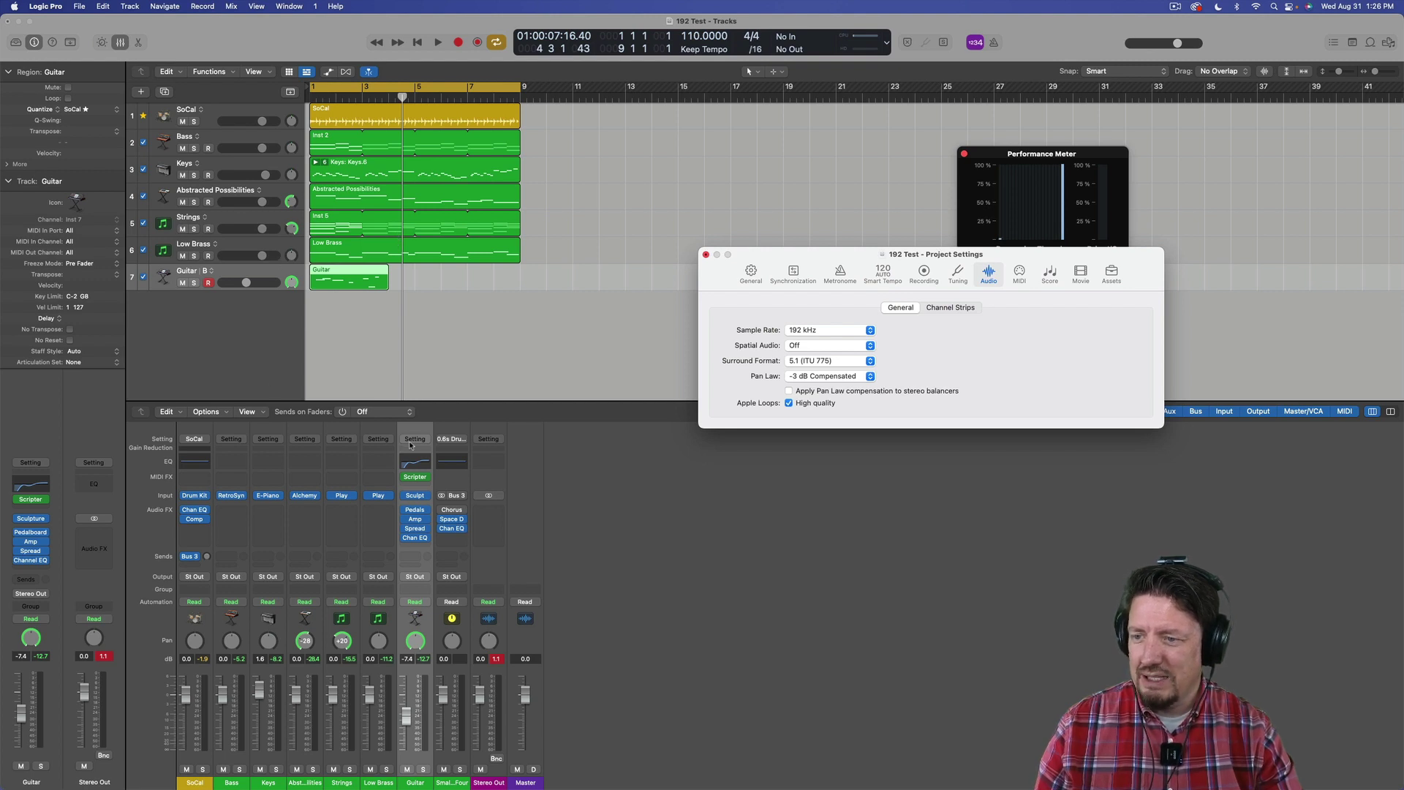
Head into the Logic Pro menu toward Preferences.
left_click(79, 7)
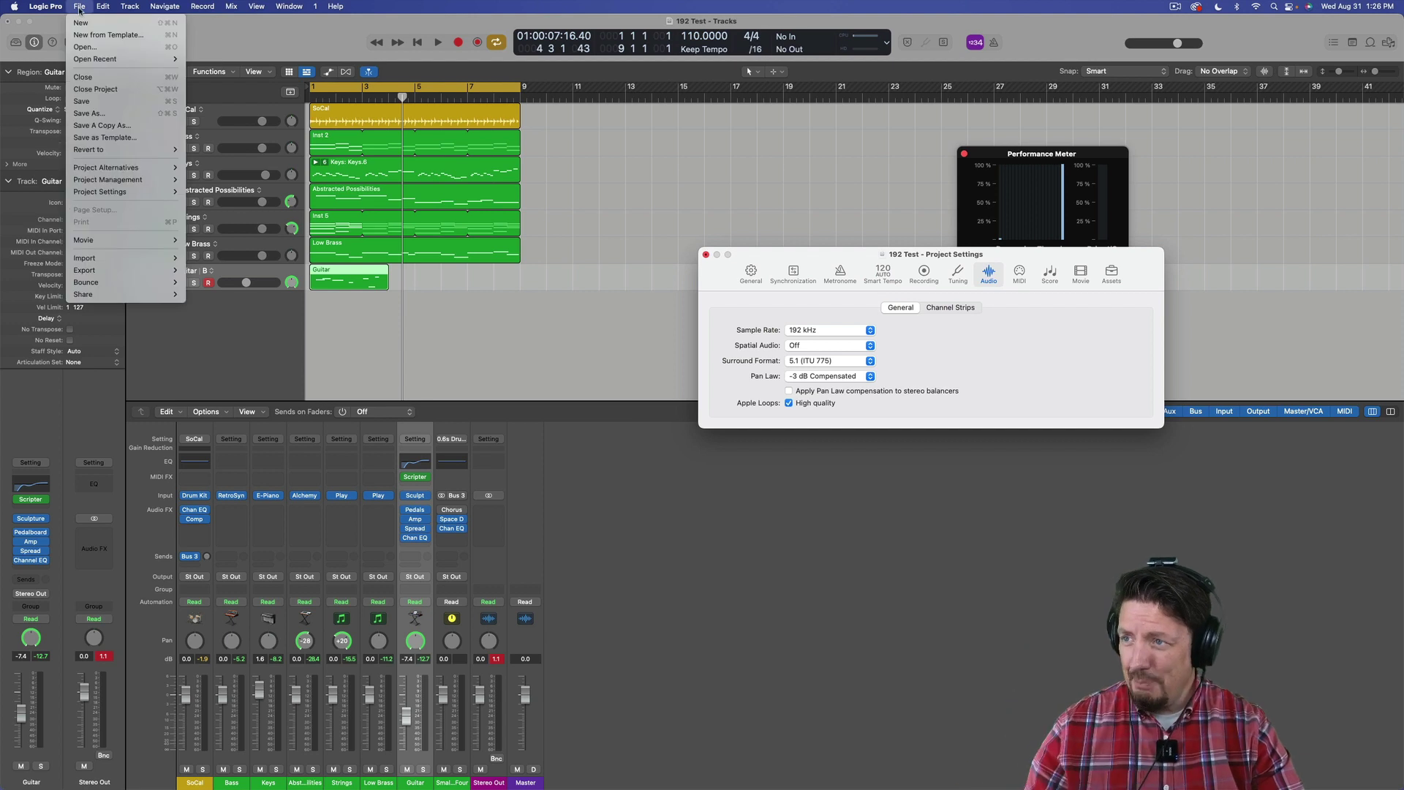
mouse_move(44, 17)
mouse_move(89, 41)
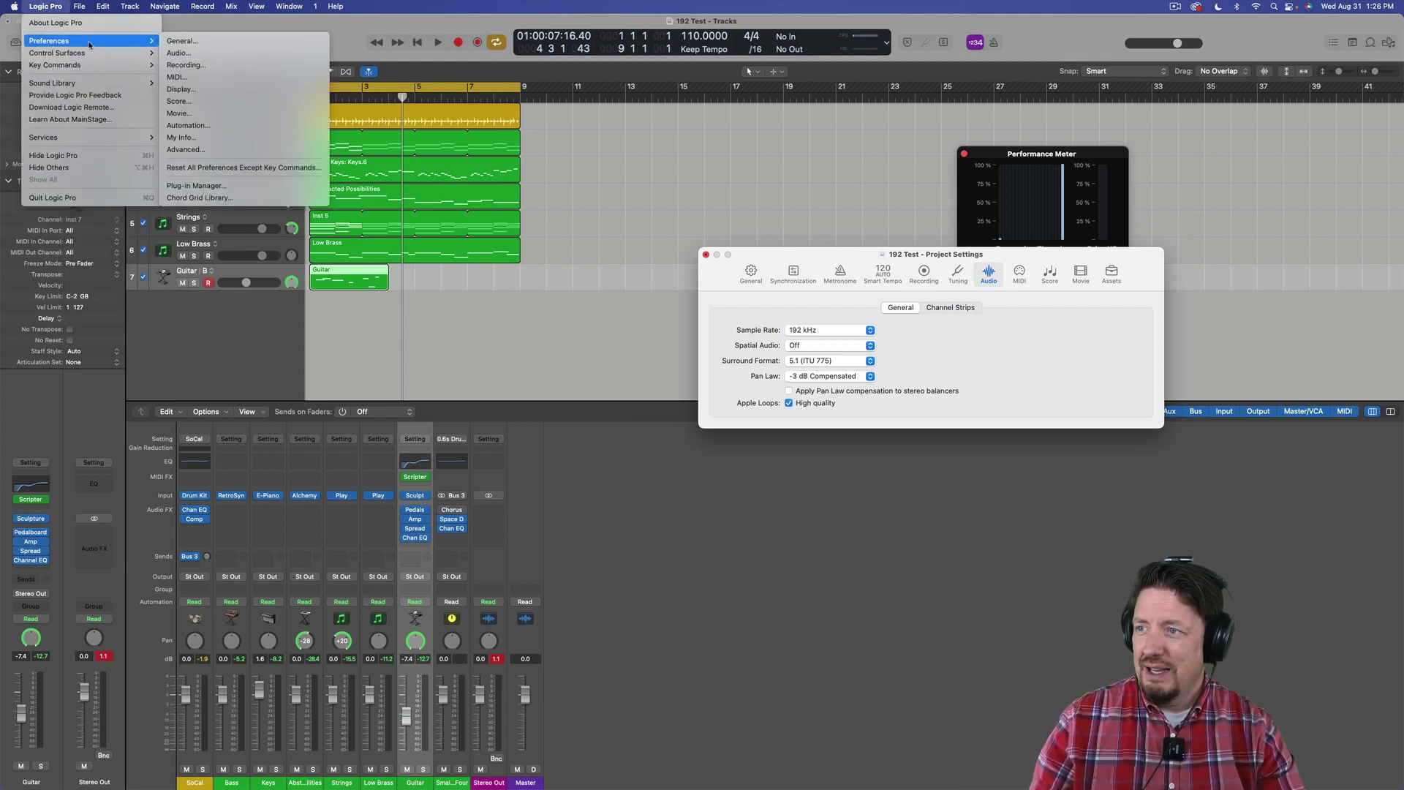
Show Audio > Devices preferences beside Project Settings, keeping the 32-sample buffer, and list the I/O buffer sizes.
left_click(194, 56)
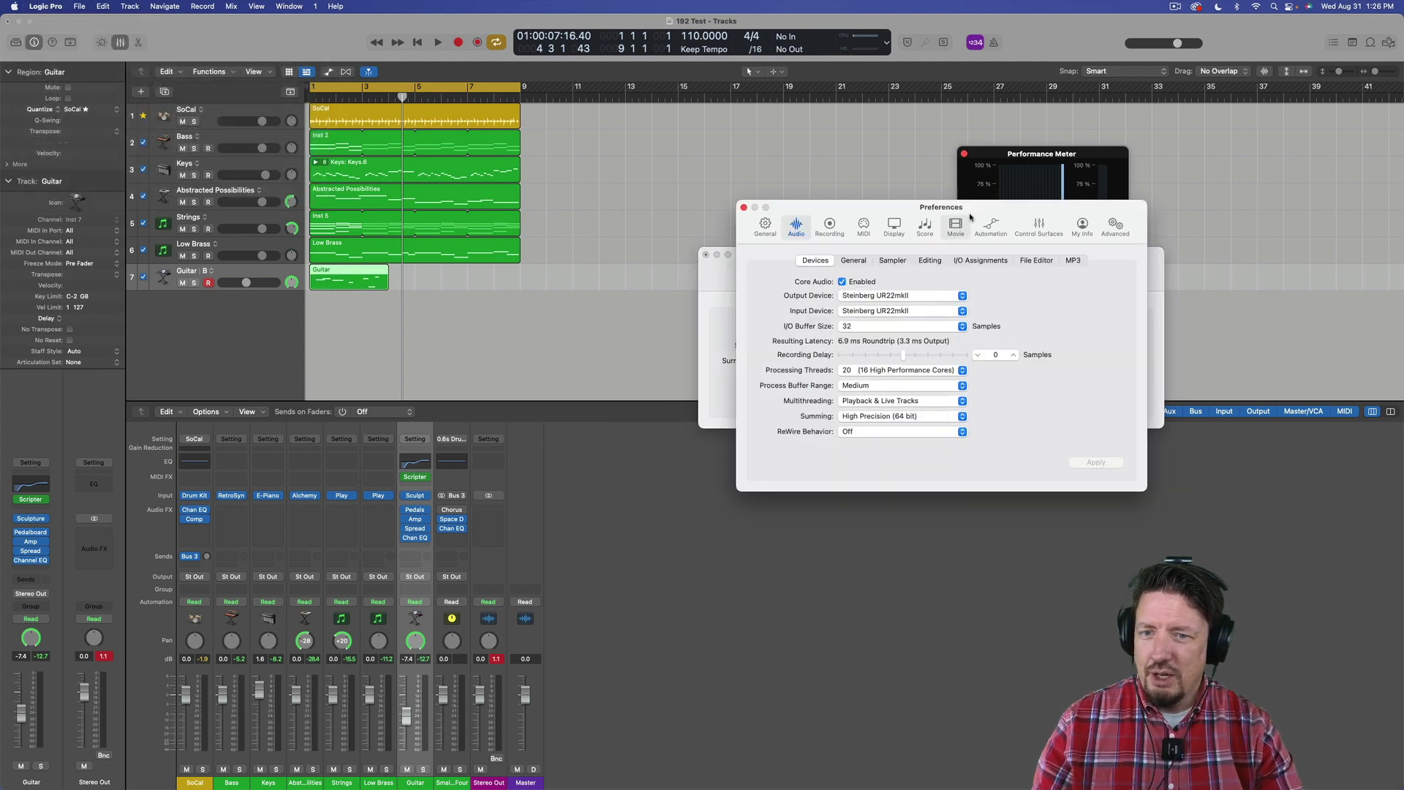
left_click_drag(1006, 211, 555, 200)
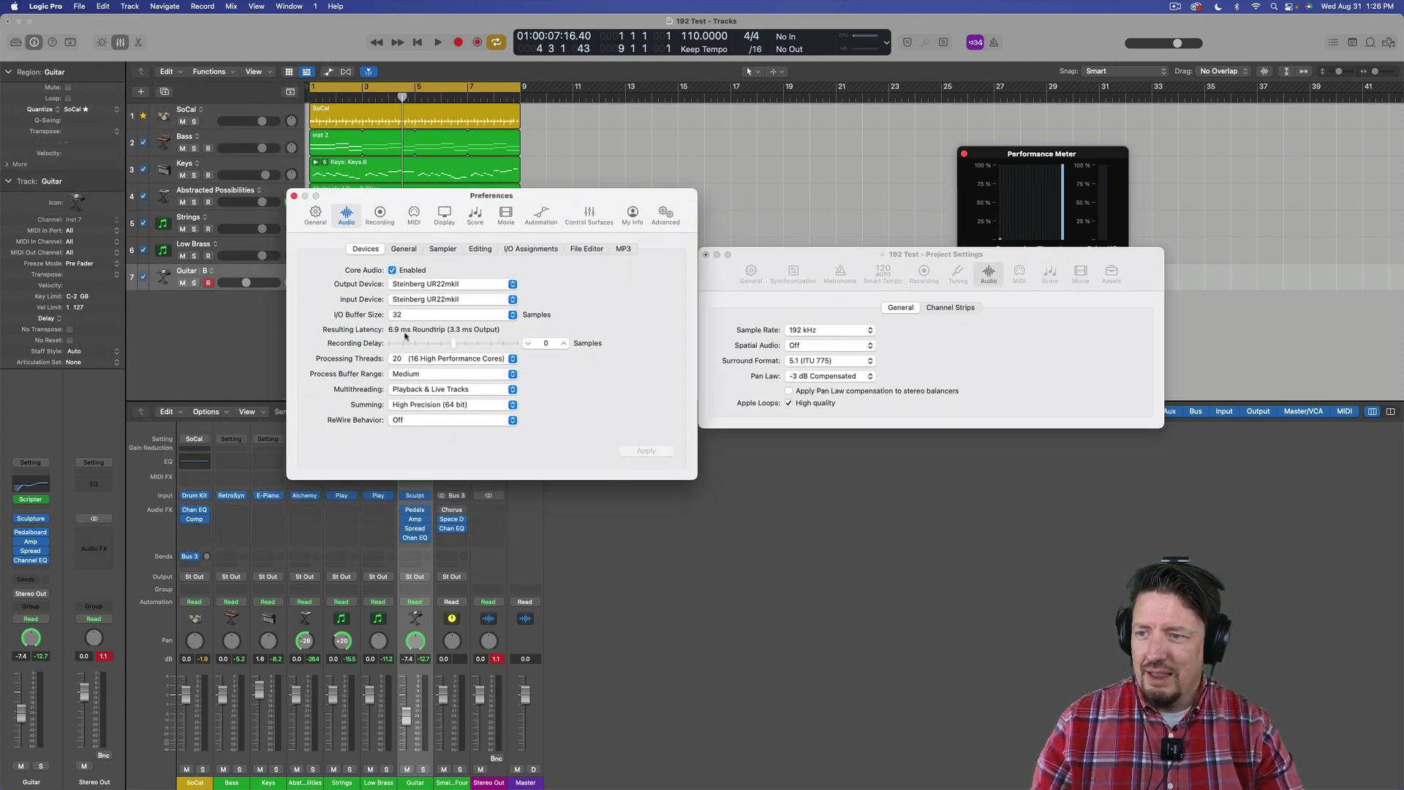
left_click(449, 316)
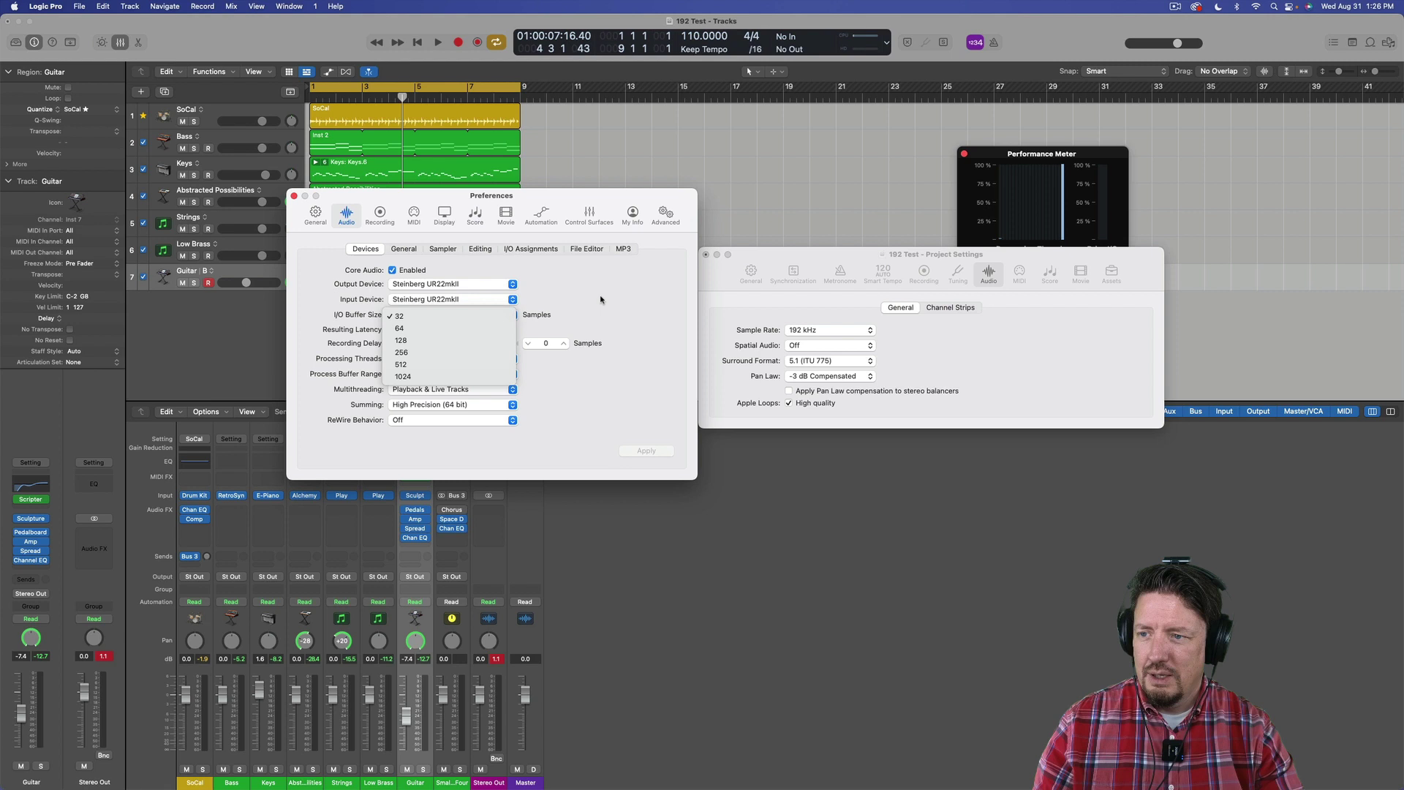
left_click(569, 298)
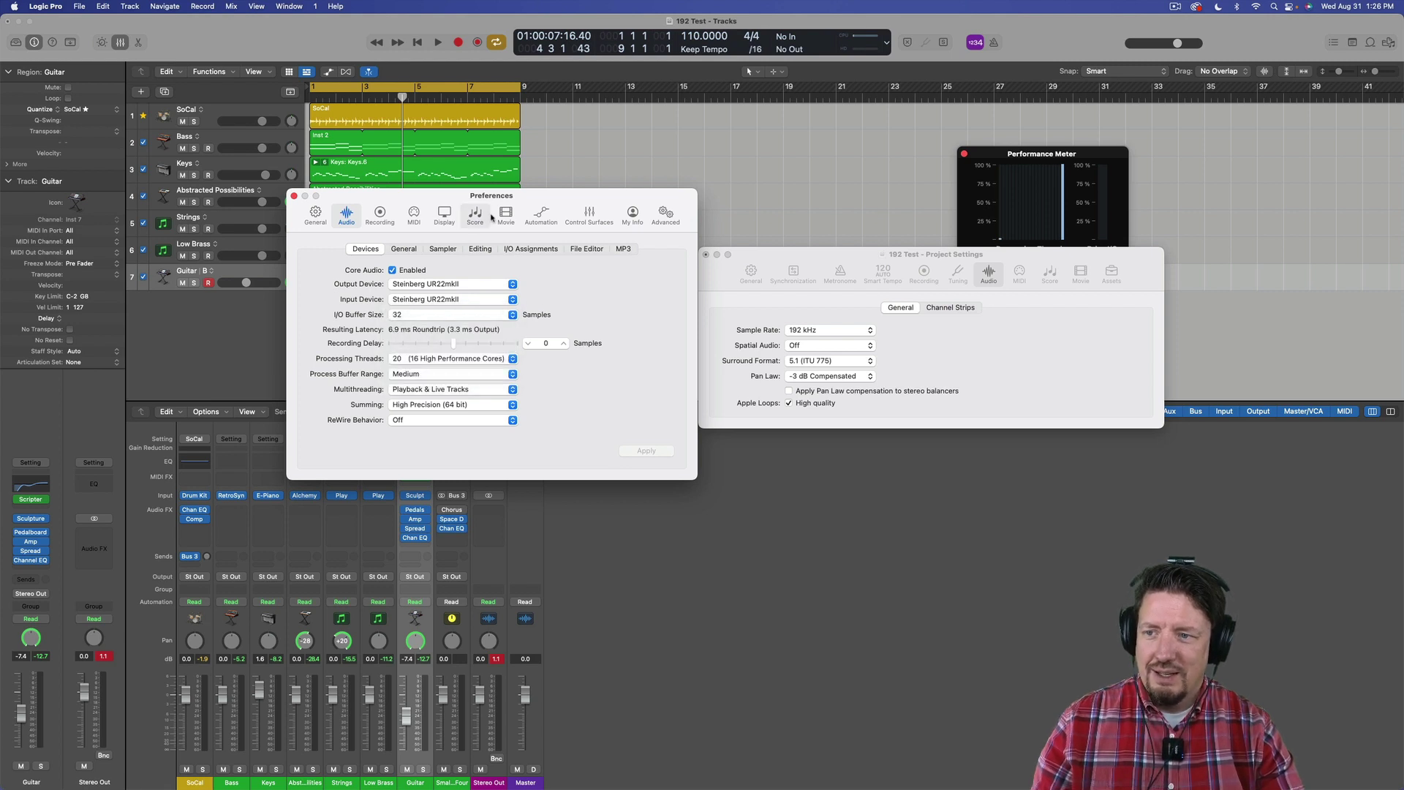
left_click_drag(532, 203, 497, 205)
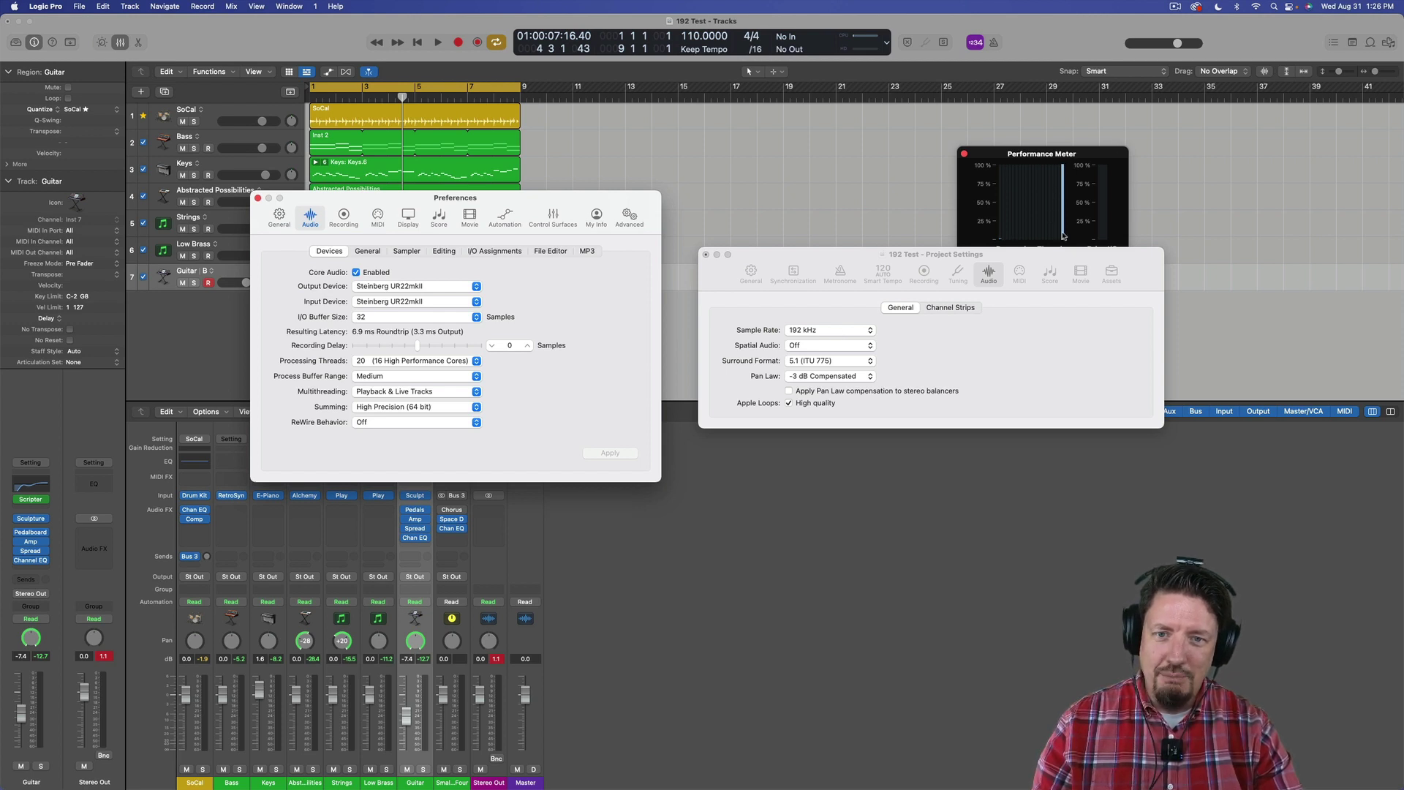
left_click(391, 321)
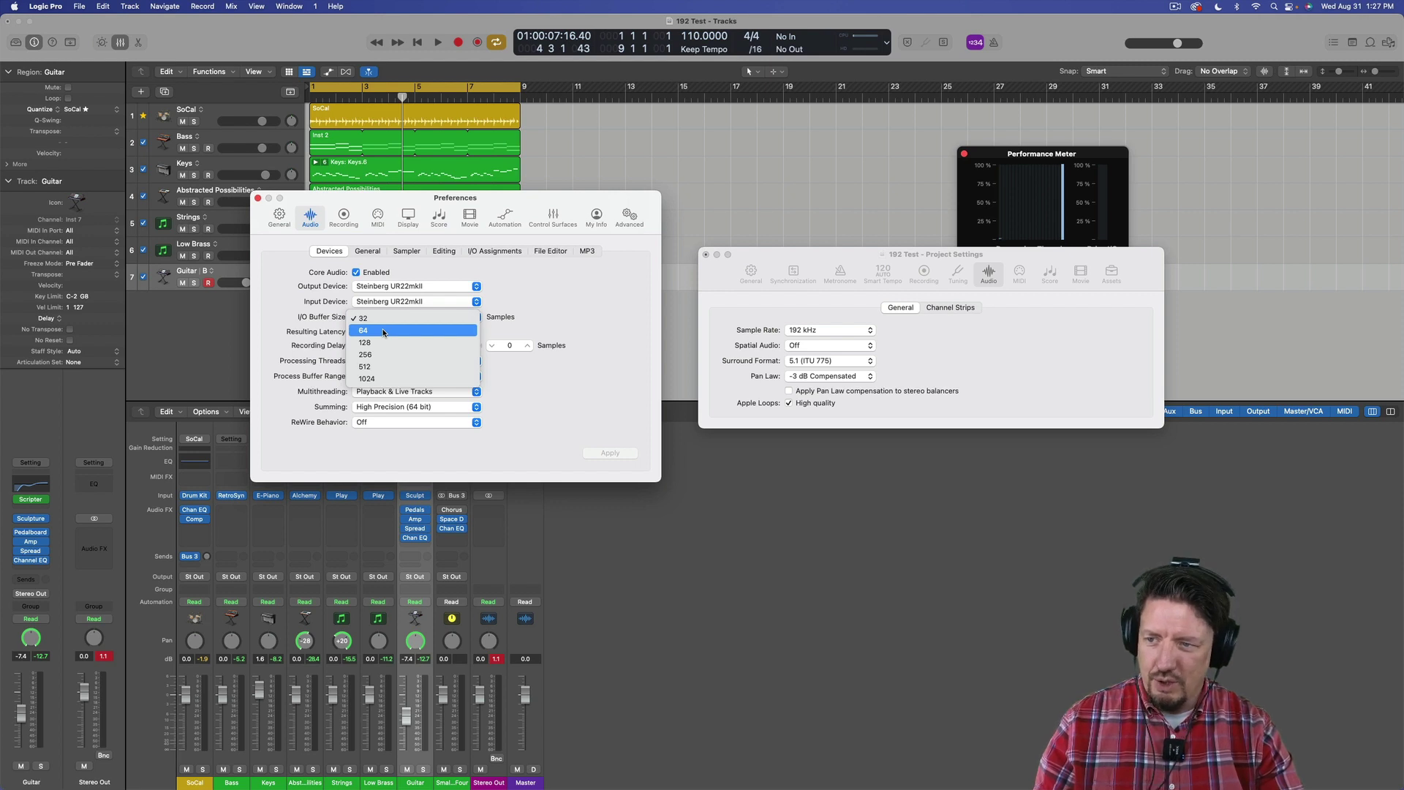
Set the I/O buffer size to 64, then apply 128 samples.
left_click(382, 332)
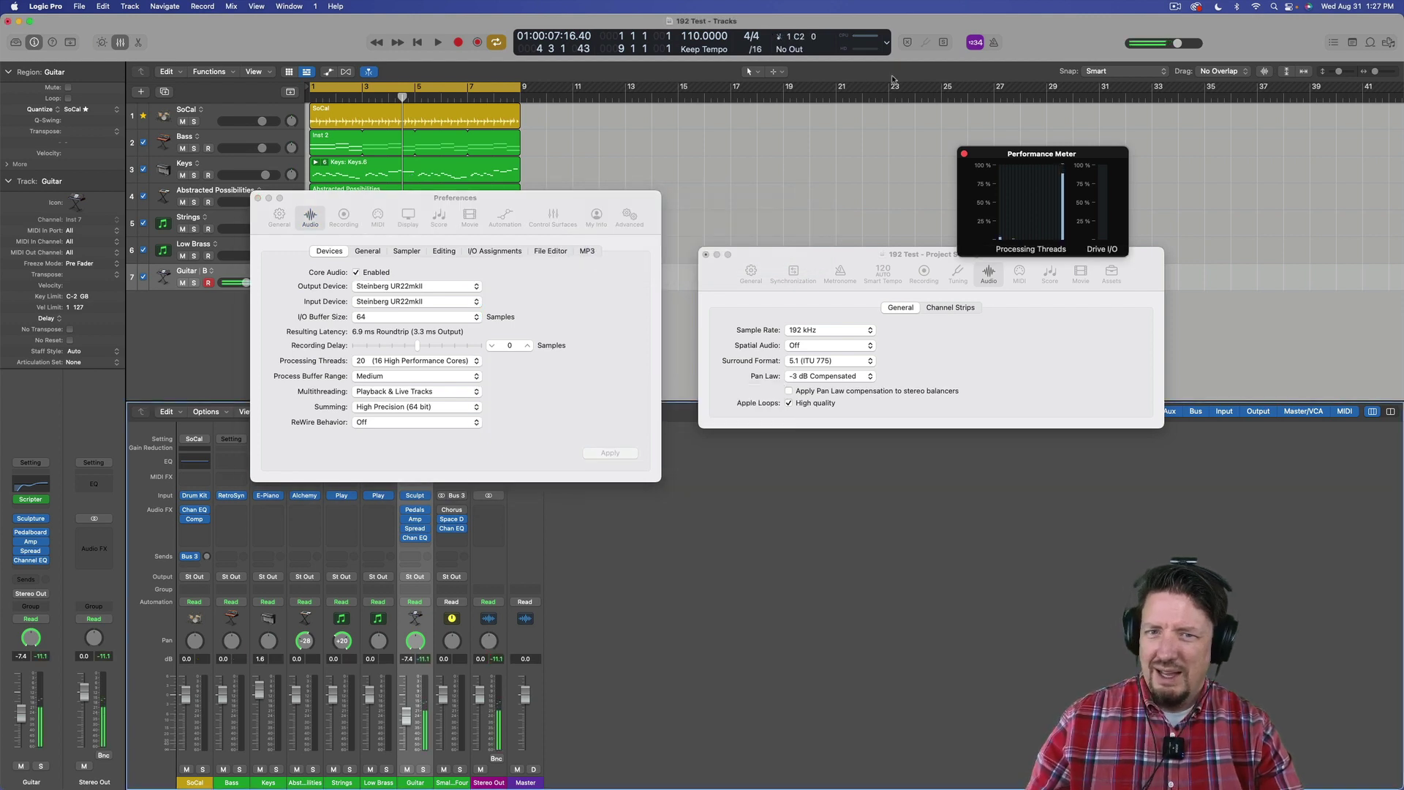
left_click(388, 316)
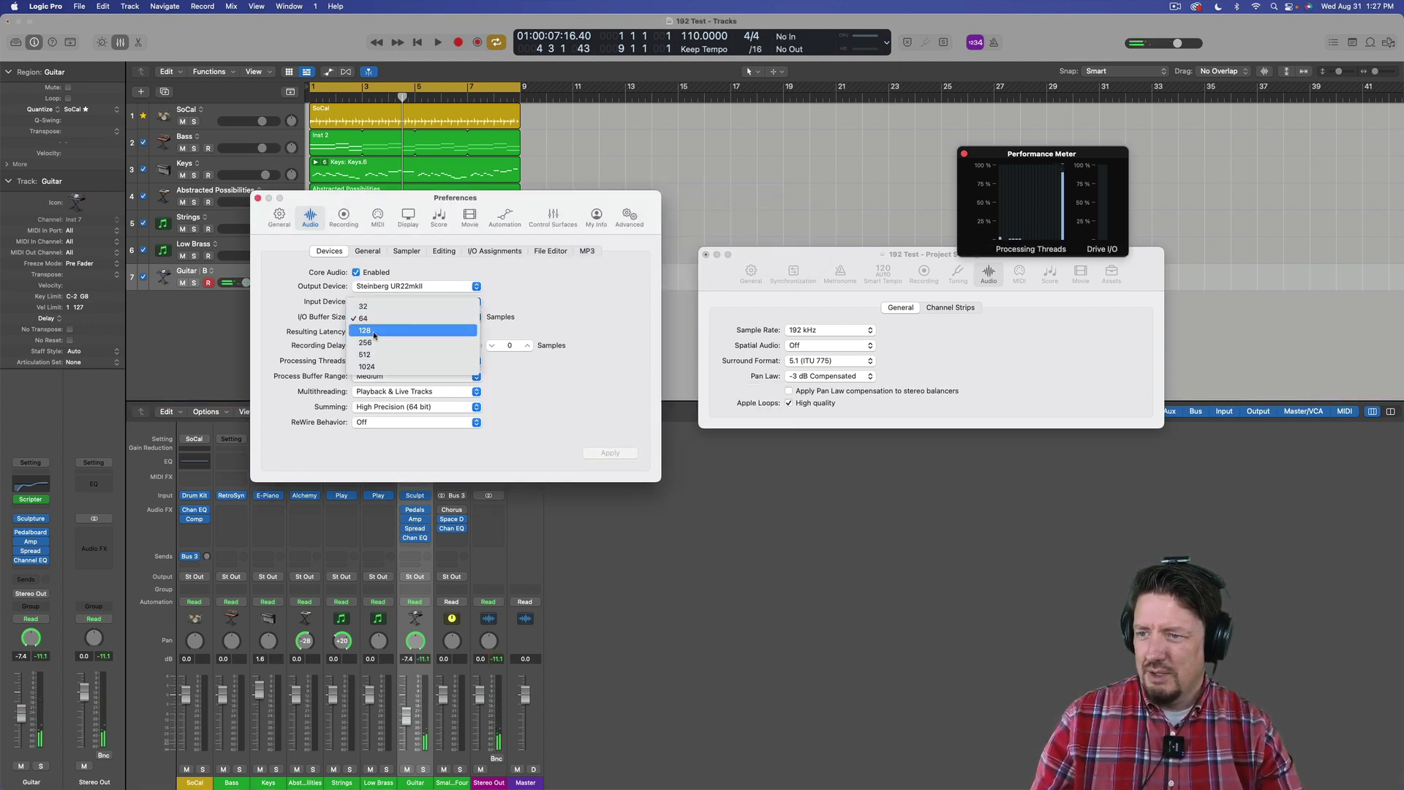
left_click(374, 330)
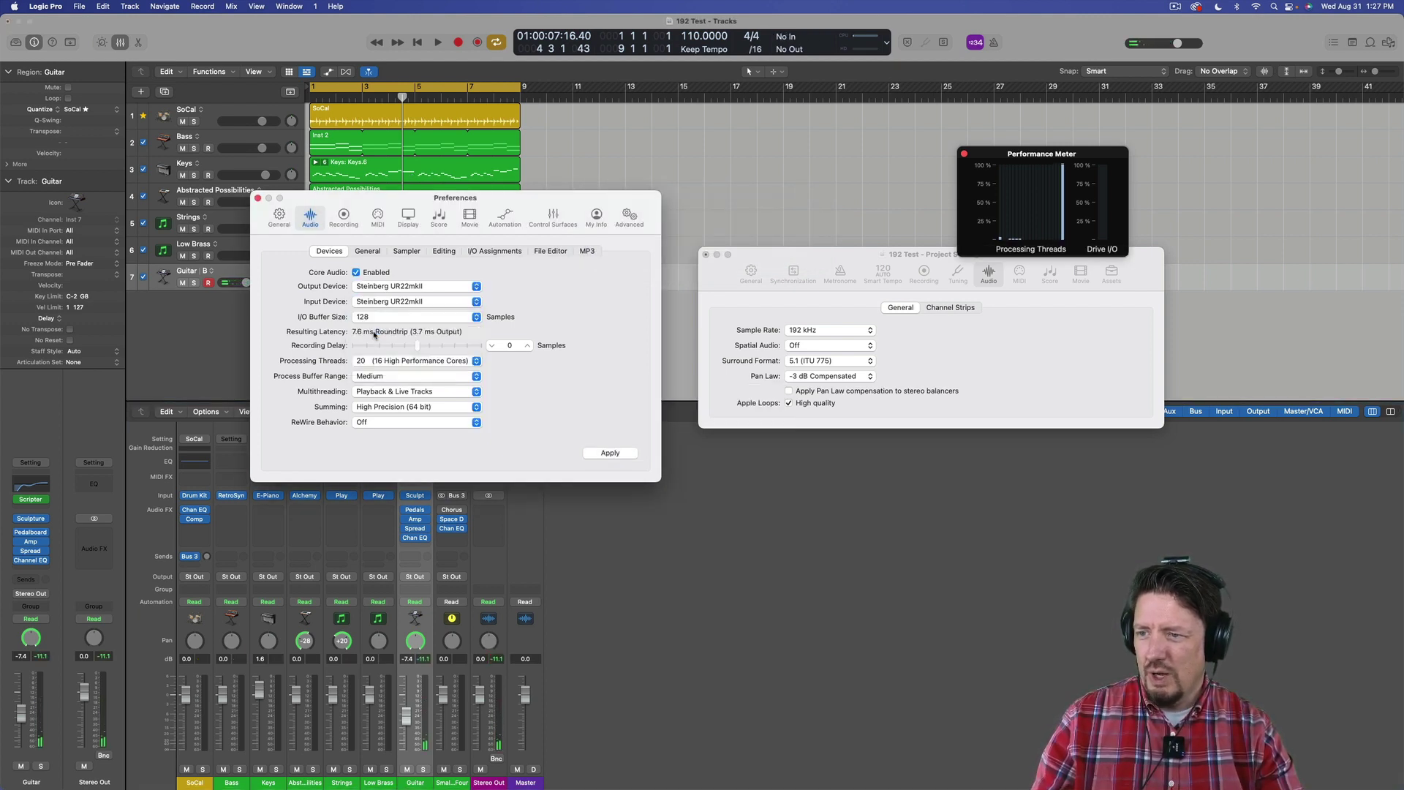
left_click(610, 454)
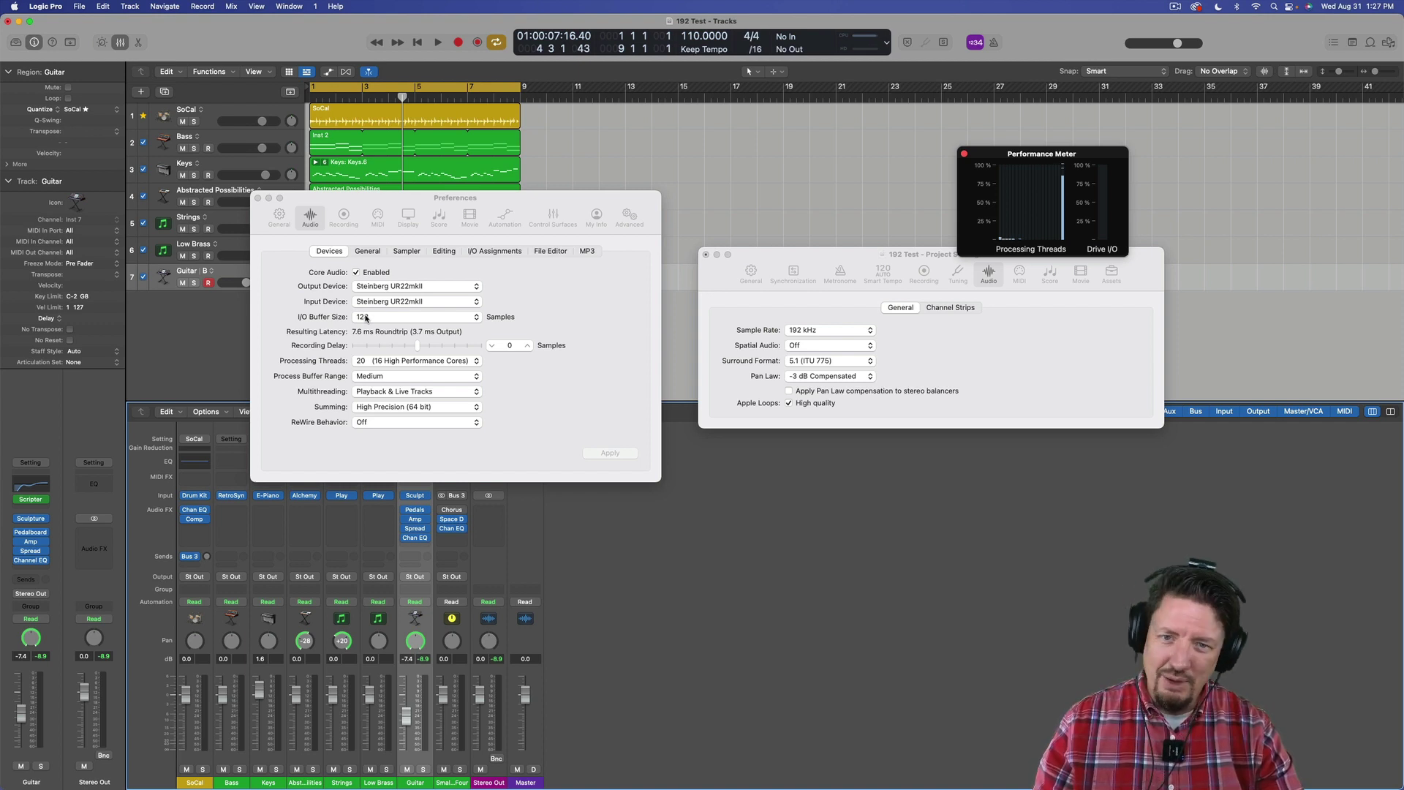
Apply a 256-sample I/O buffer, giving 8.9 ms roundtrip latency.
left_click(364, 319)
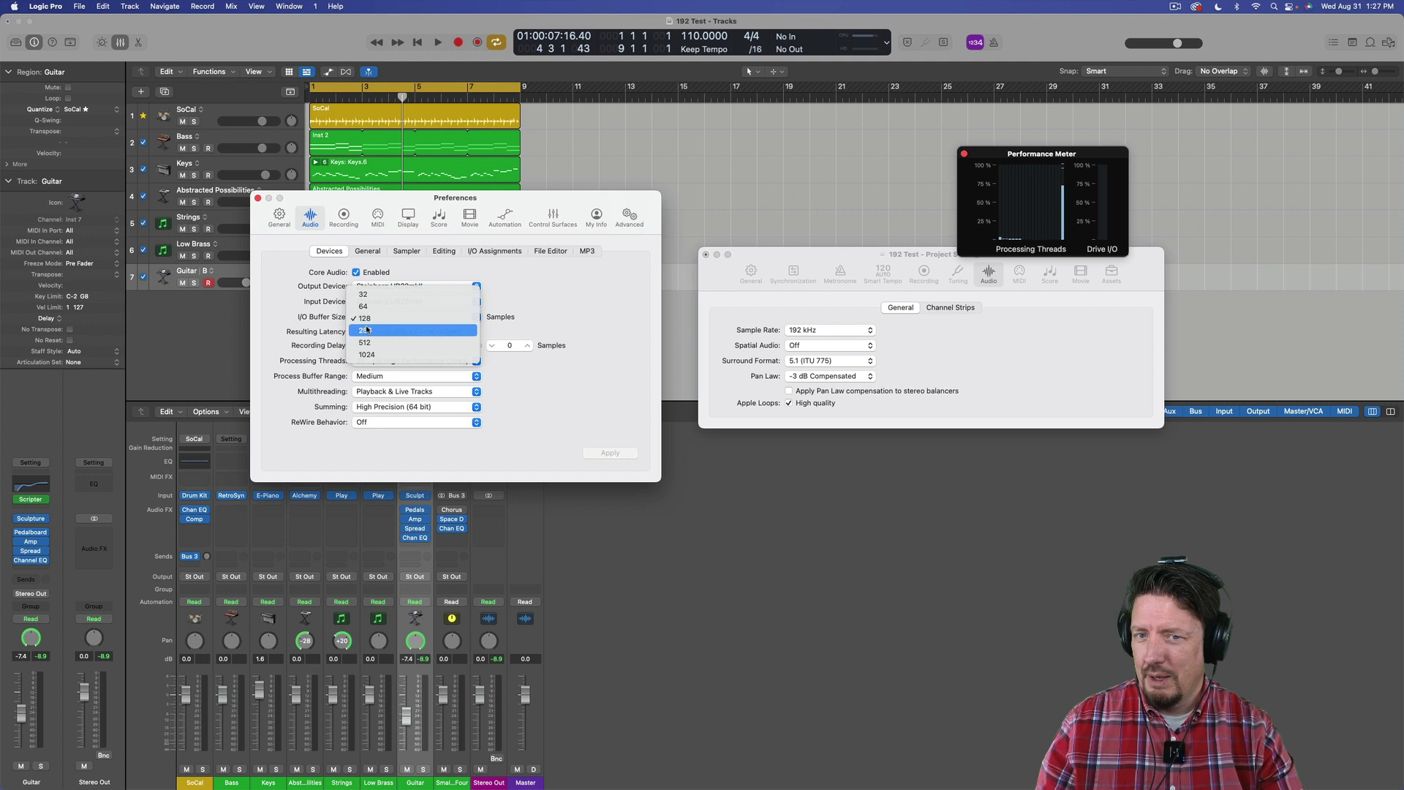
left_click(367, 330)
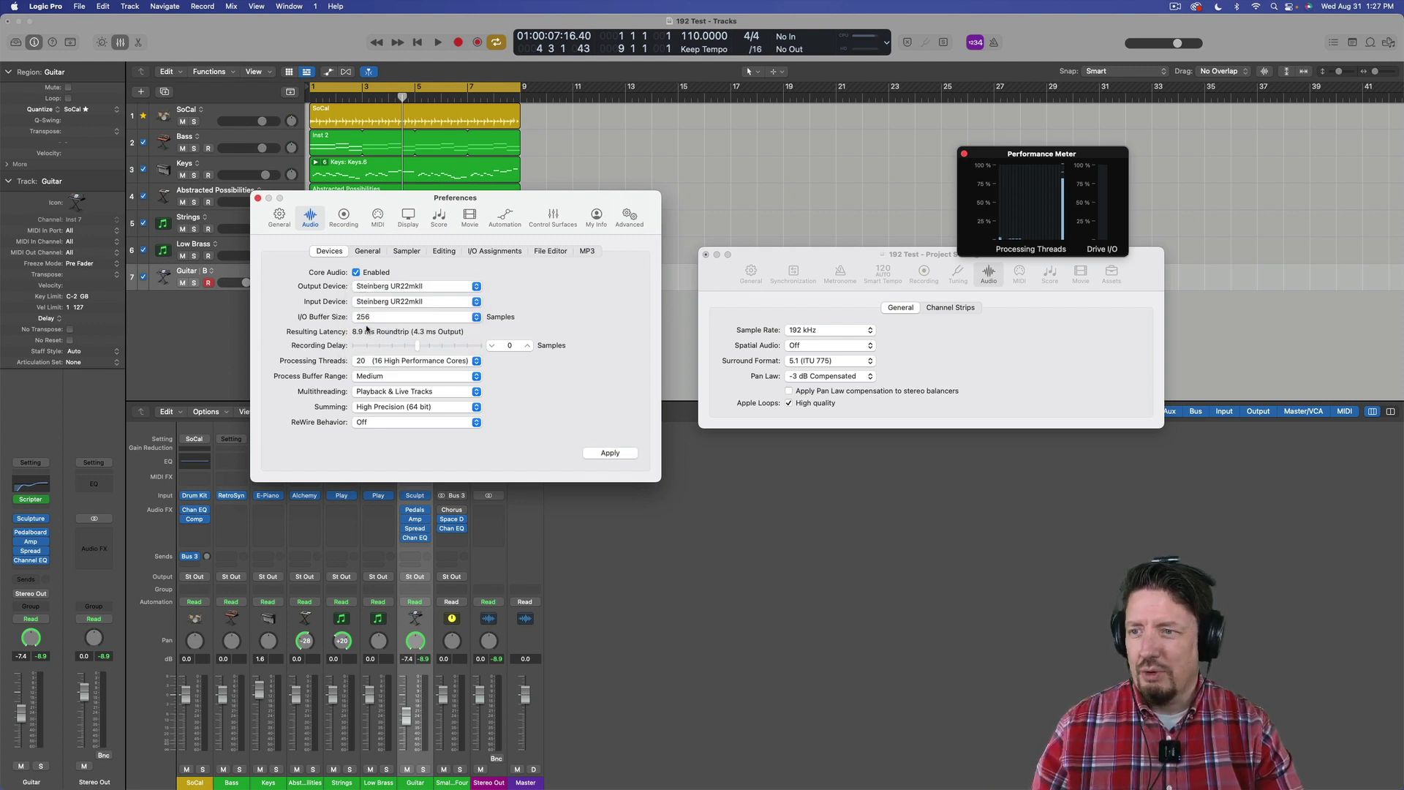
left_click(622, 455)
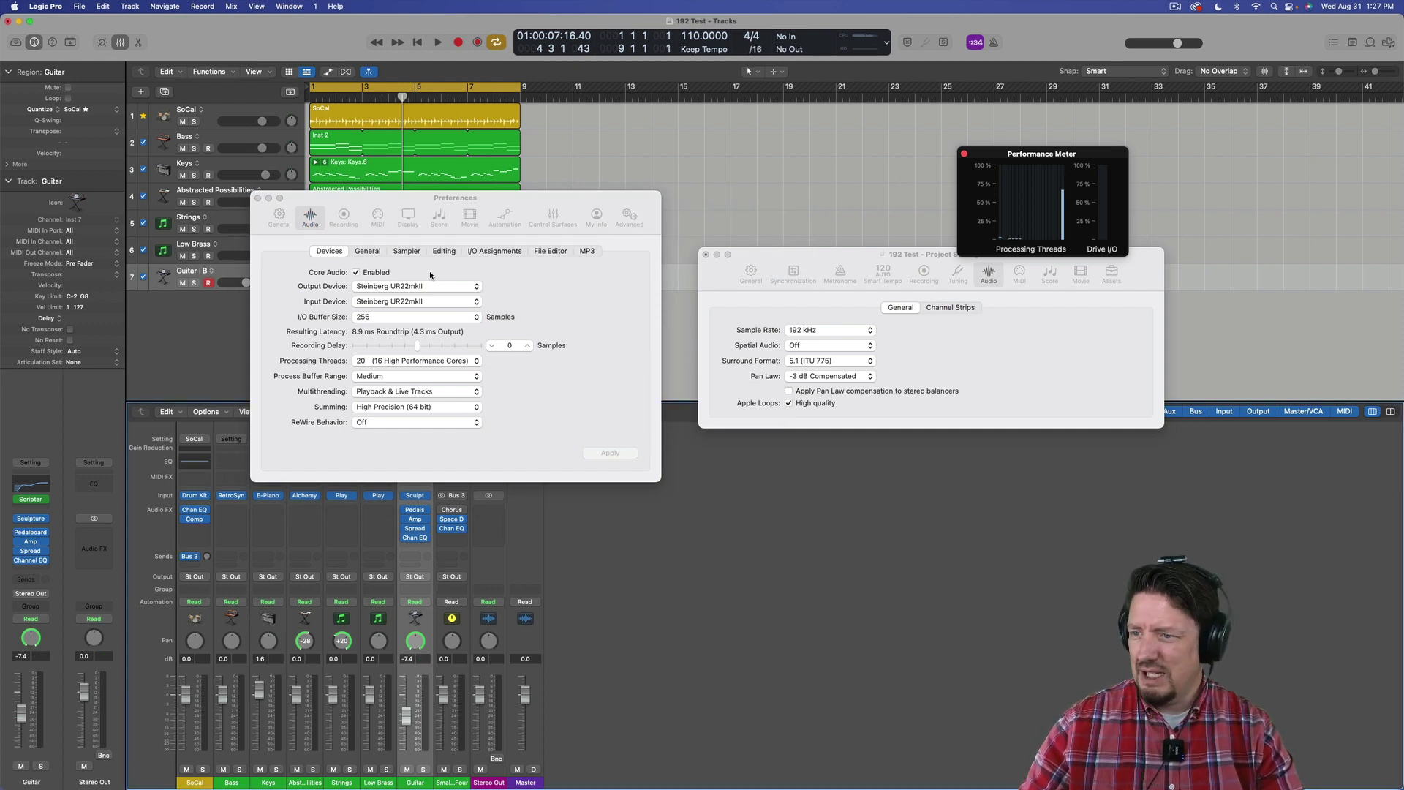
Run the project briefly from bar 1 at 256 samples, then set the I/O buffer to 32.
left_click(417, 43)
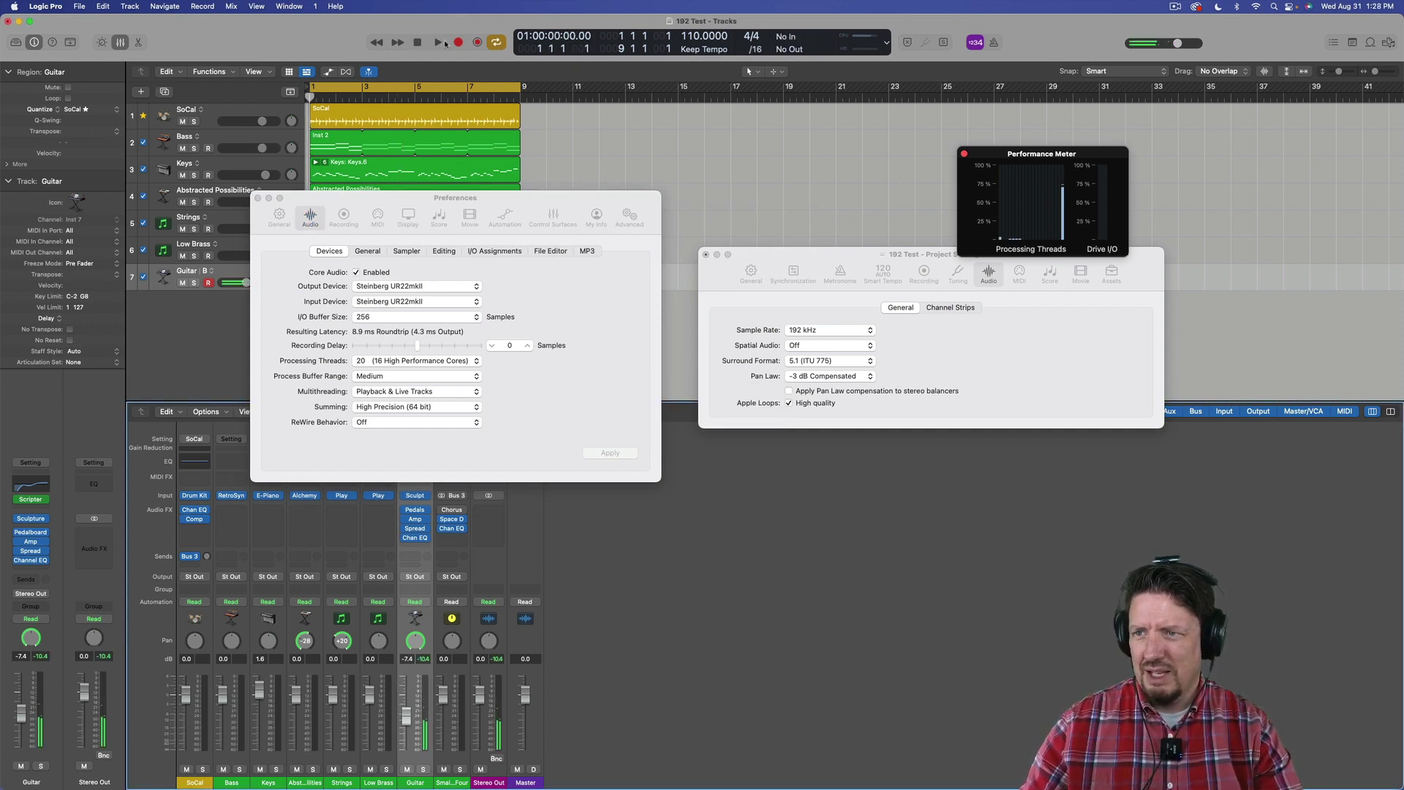
left_click(457, 43)
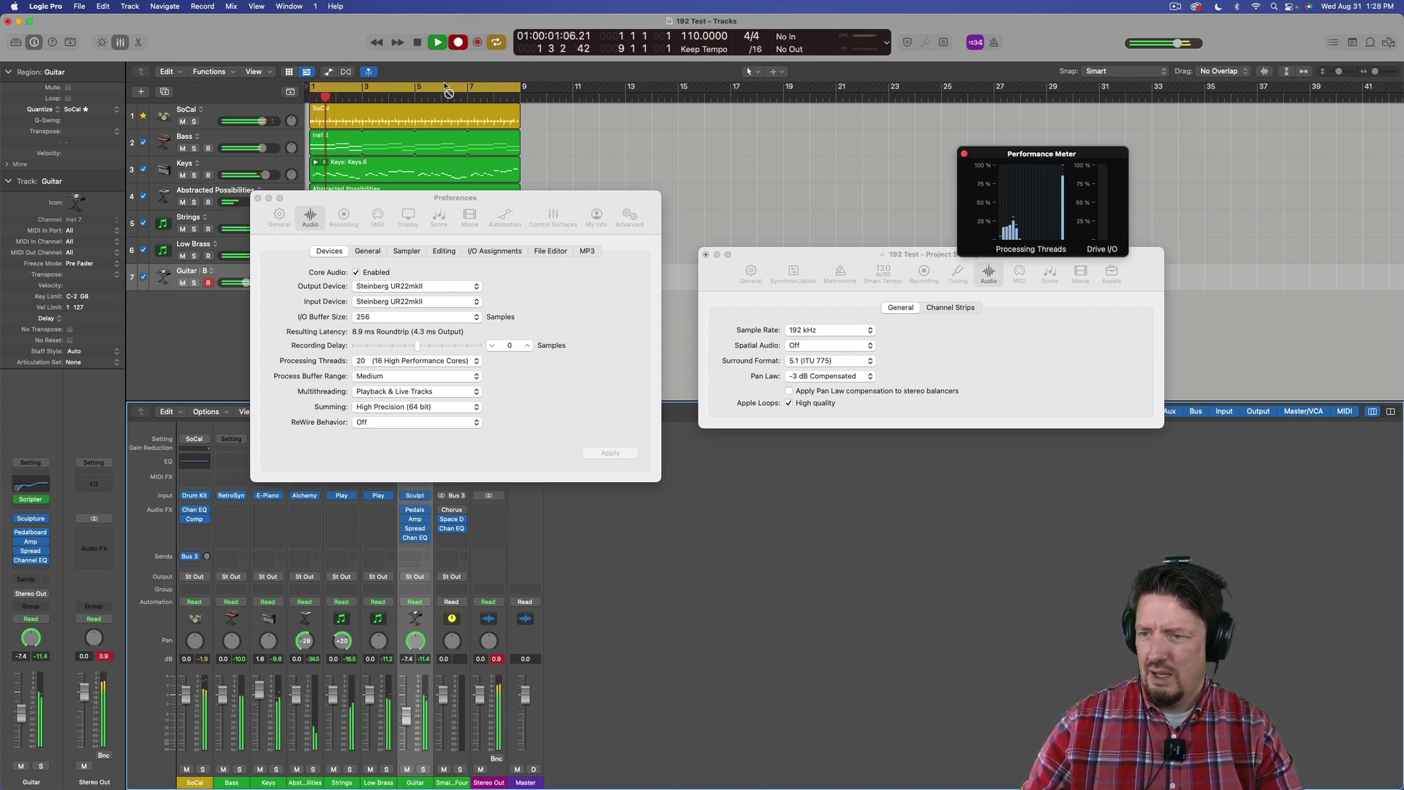
key("space")
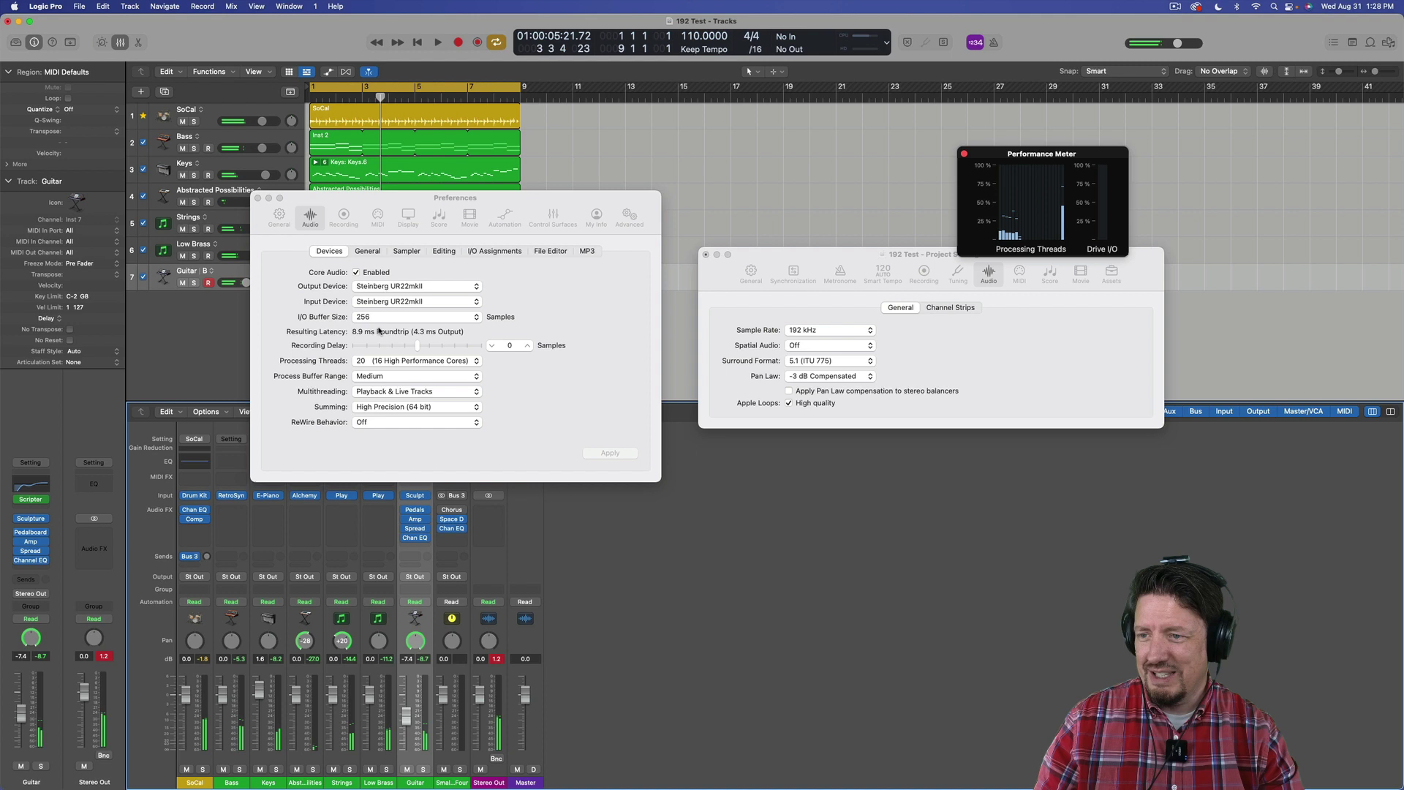
left_click(379, 318)
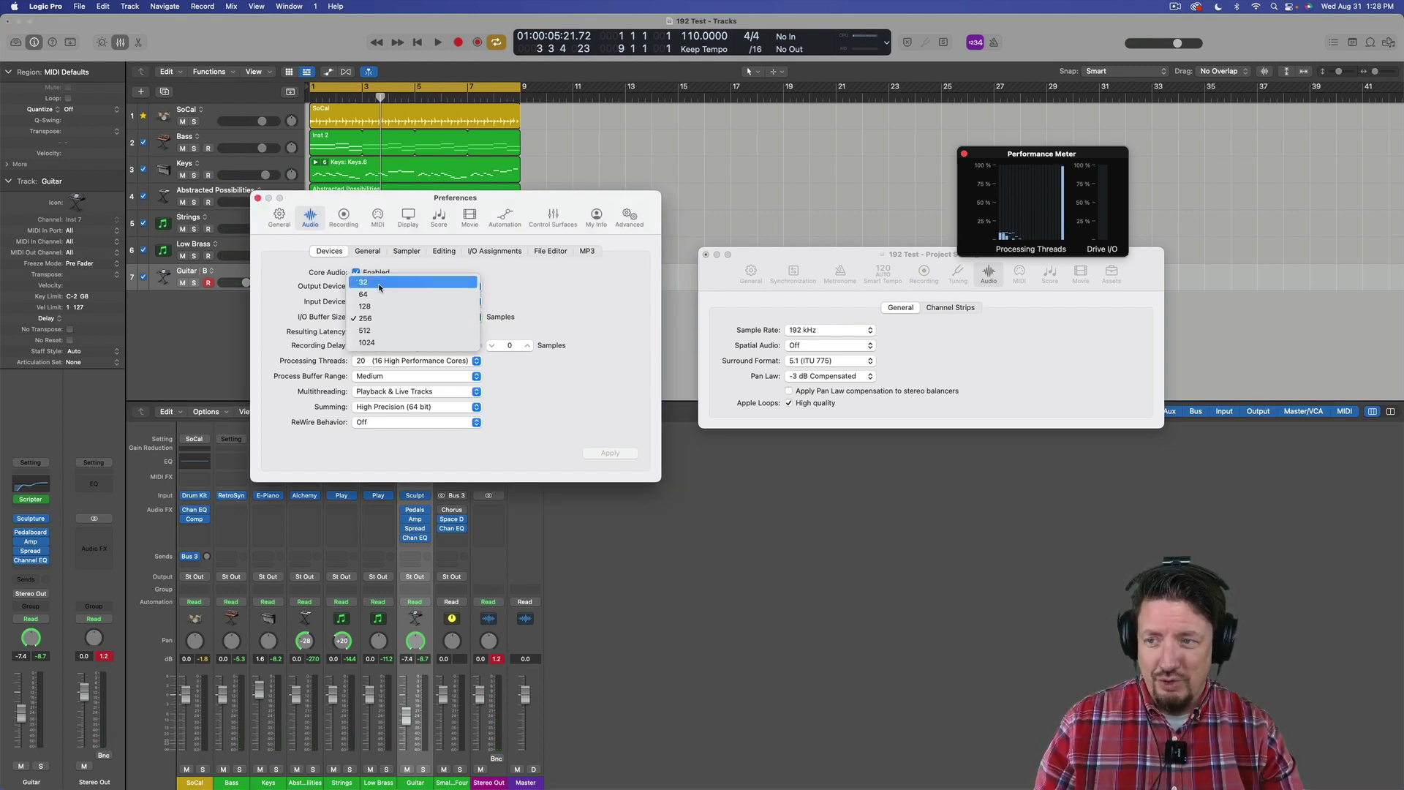
left_click(379, 283)
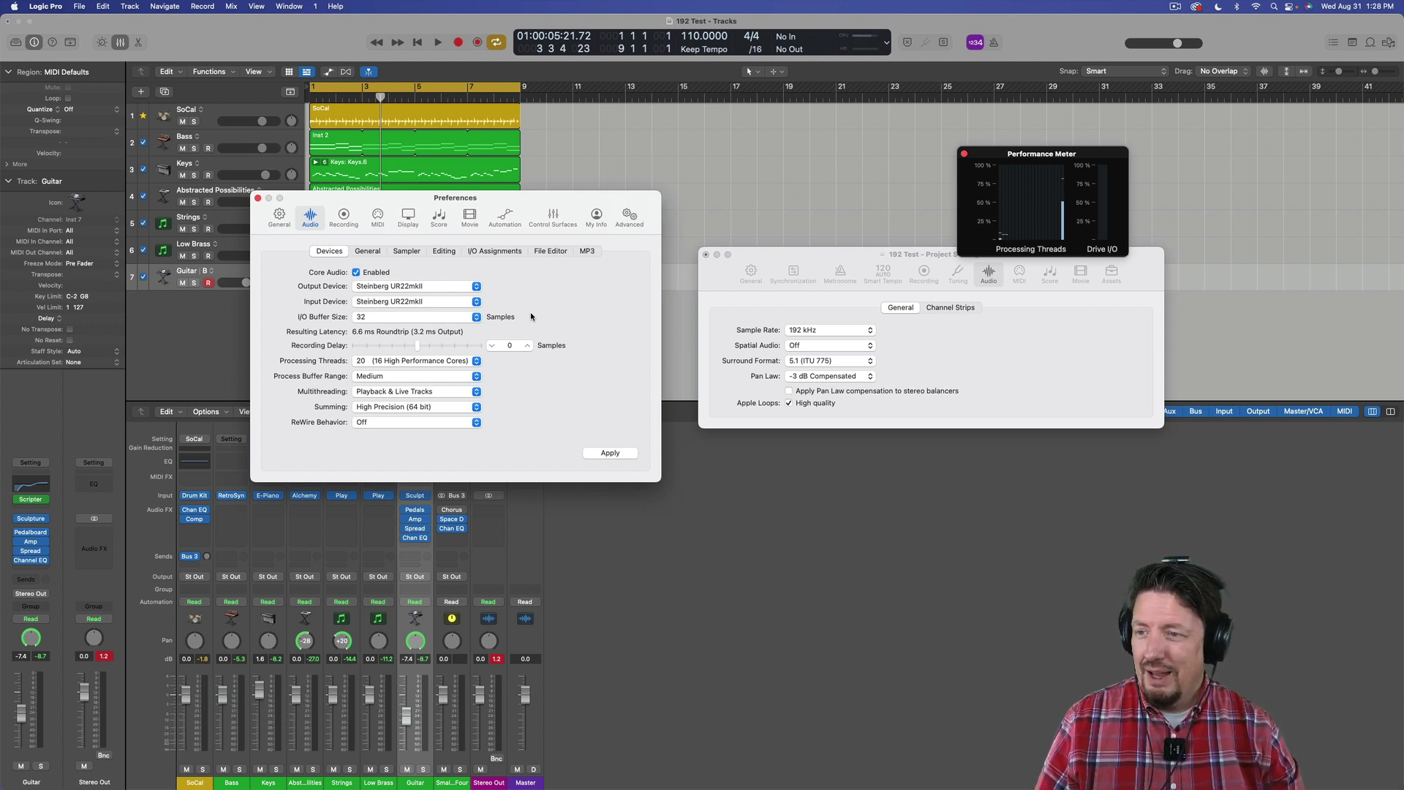
Leave the project sample rate at 192 kHz and move the Audio preferences window in front.
left_click(803, 333)
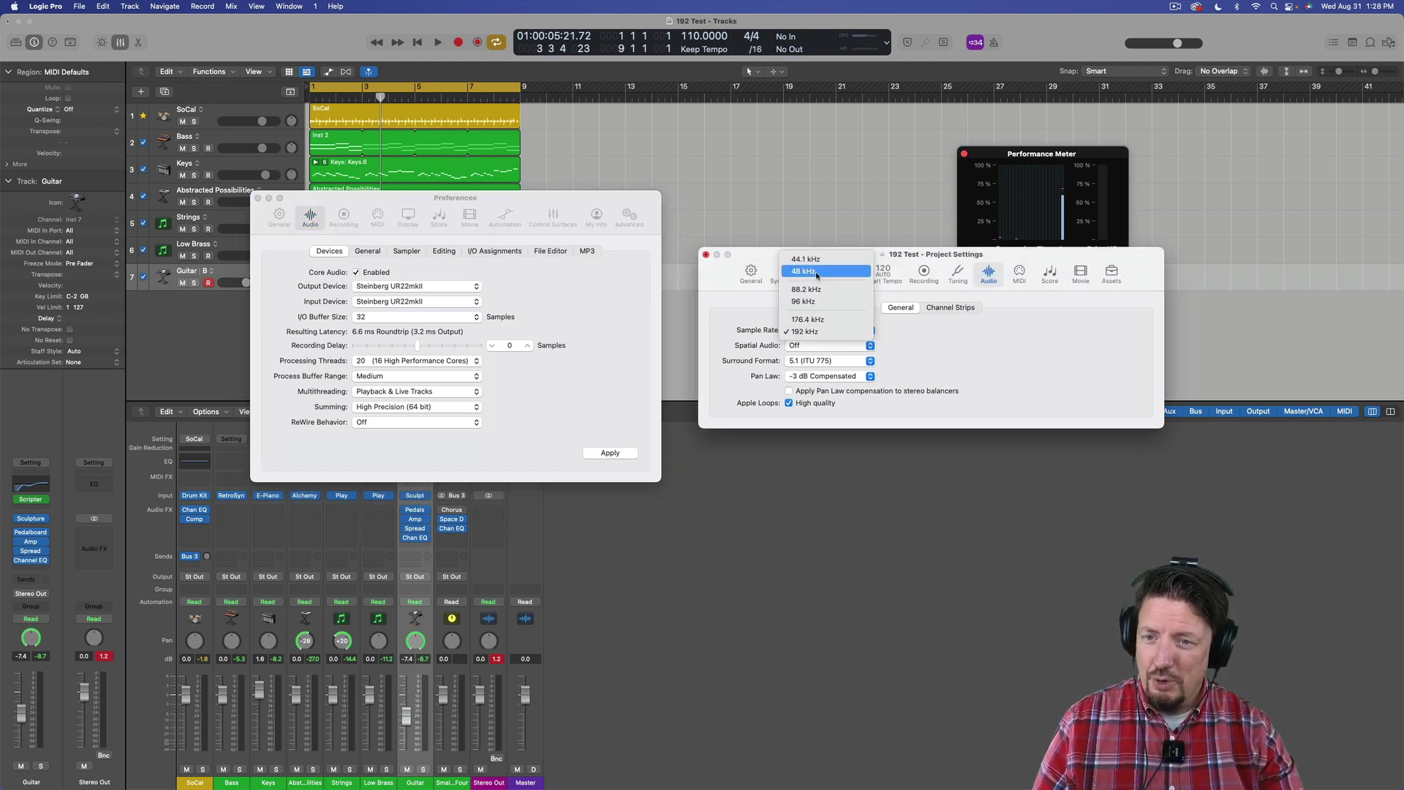
left_click(1021, 371)
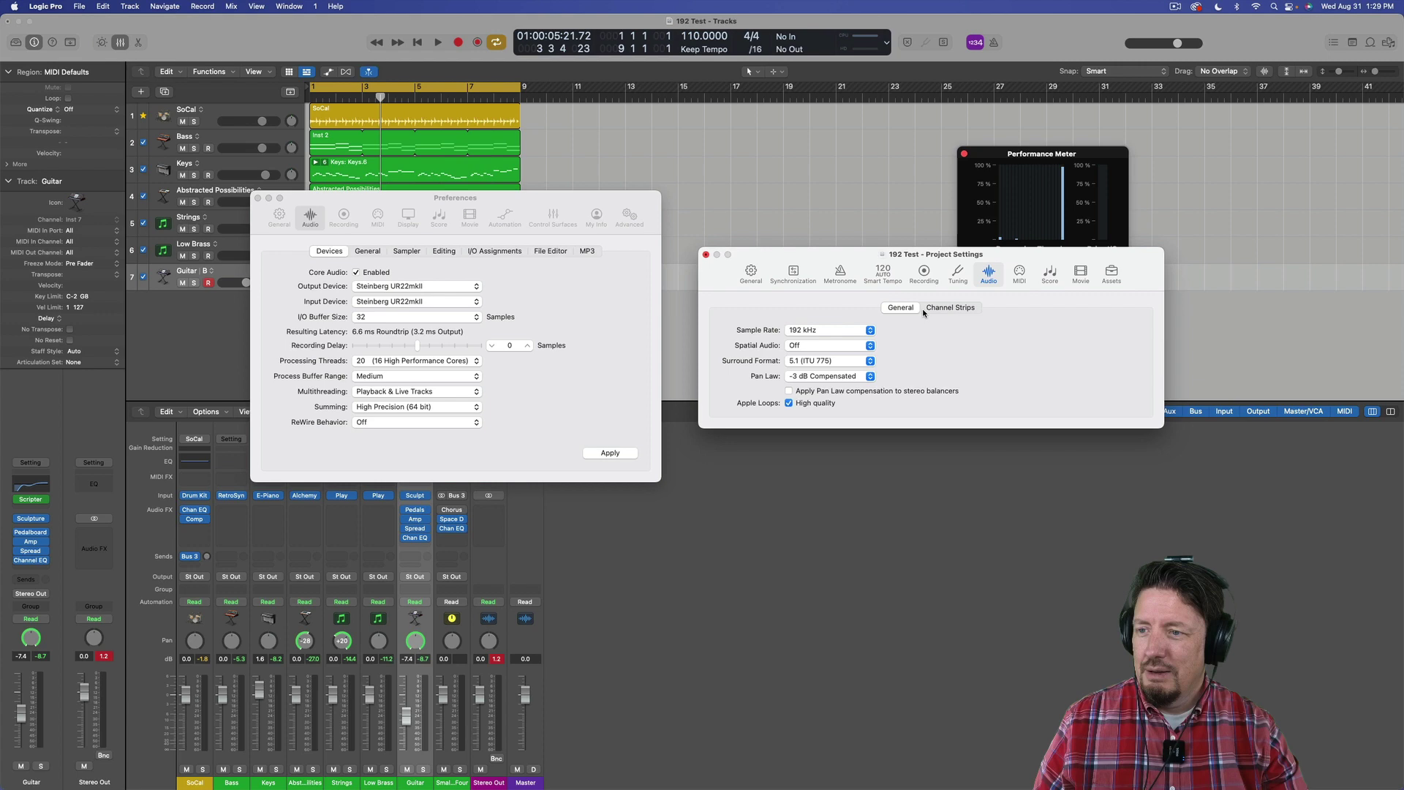
left_click_drag(362, 203, 857, 322)
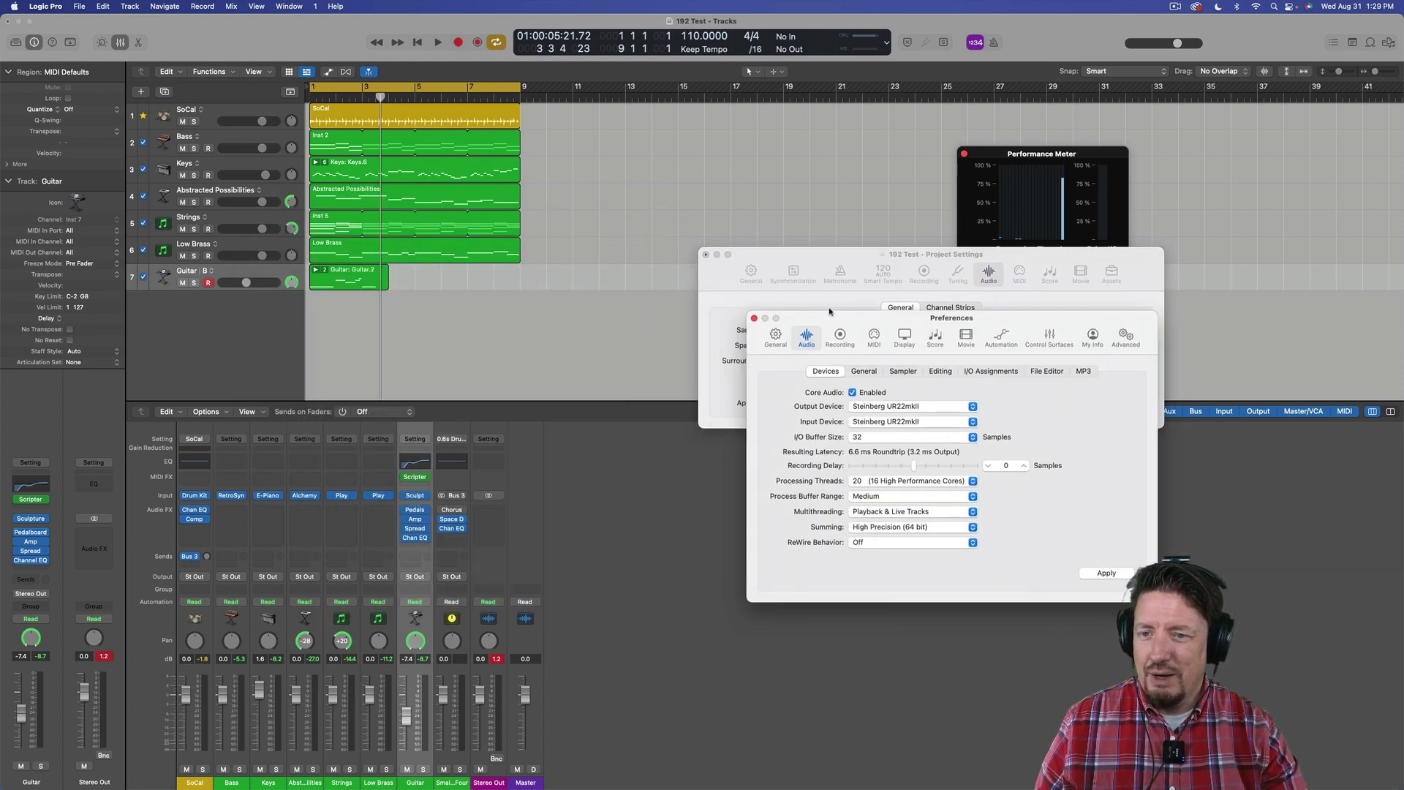
Close the settings windows, switch Guitar to alternative A, and select the SoCal track.
left_click(706, 256)
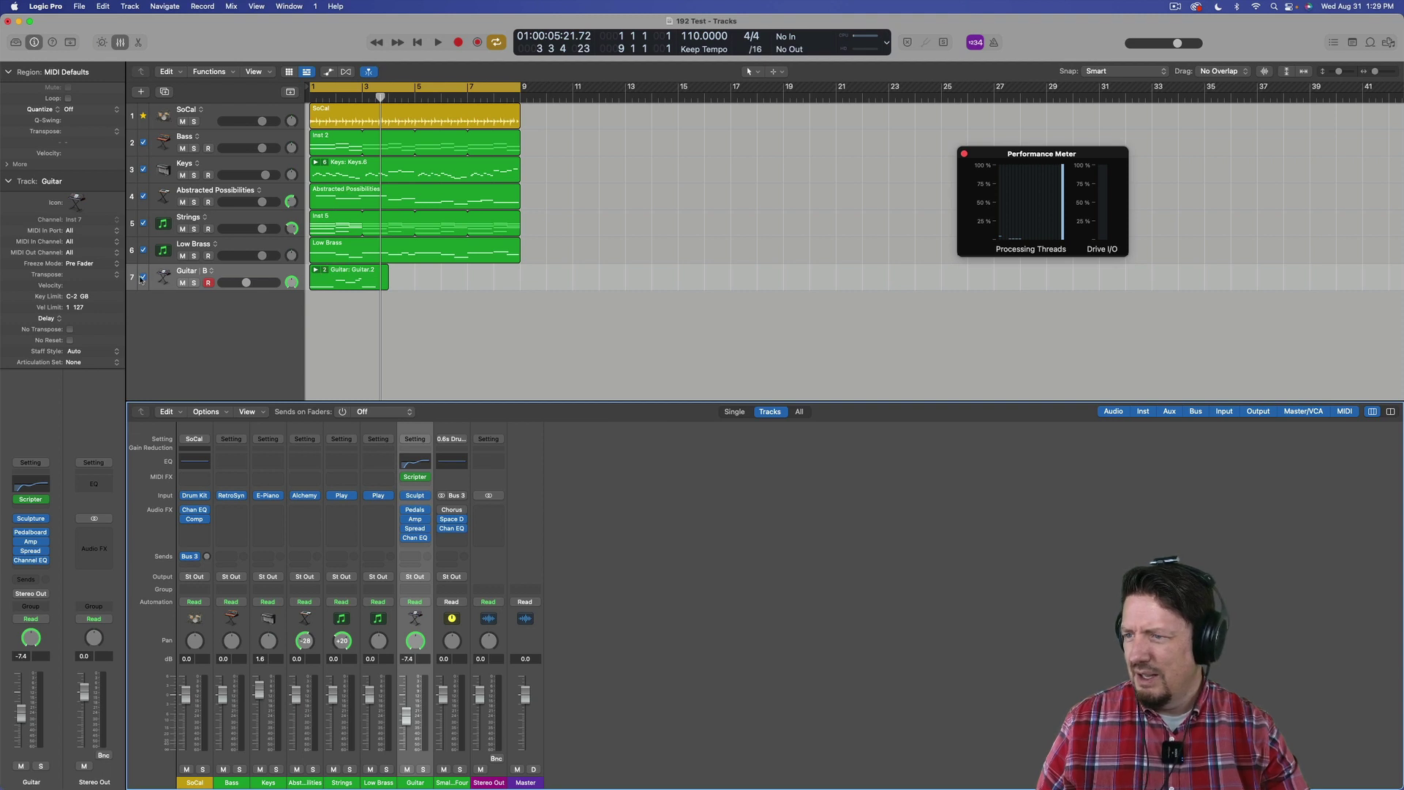
left_click(275, 278)
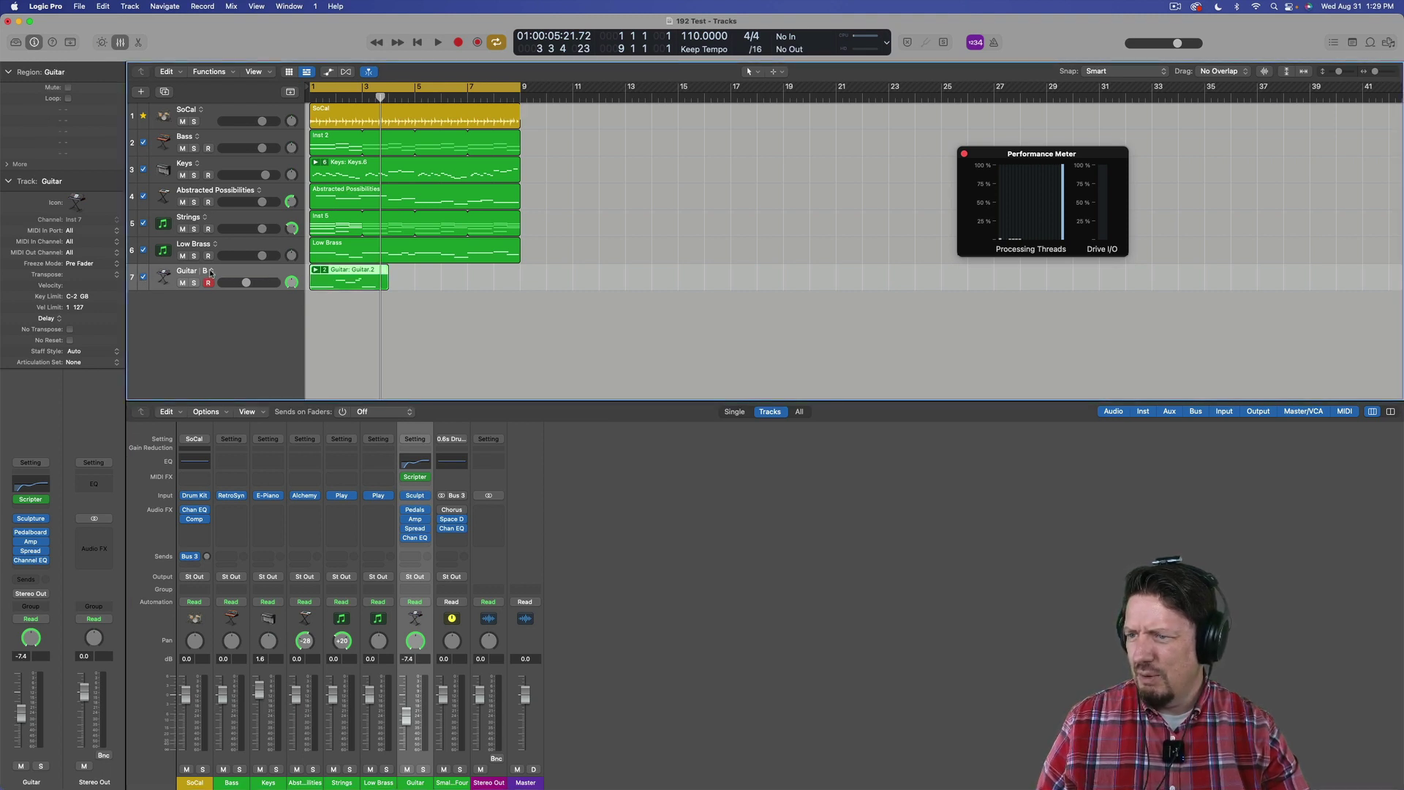
left_click(211, 272)
left_click(225, 288)
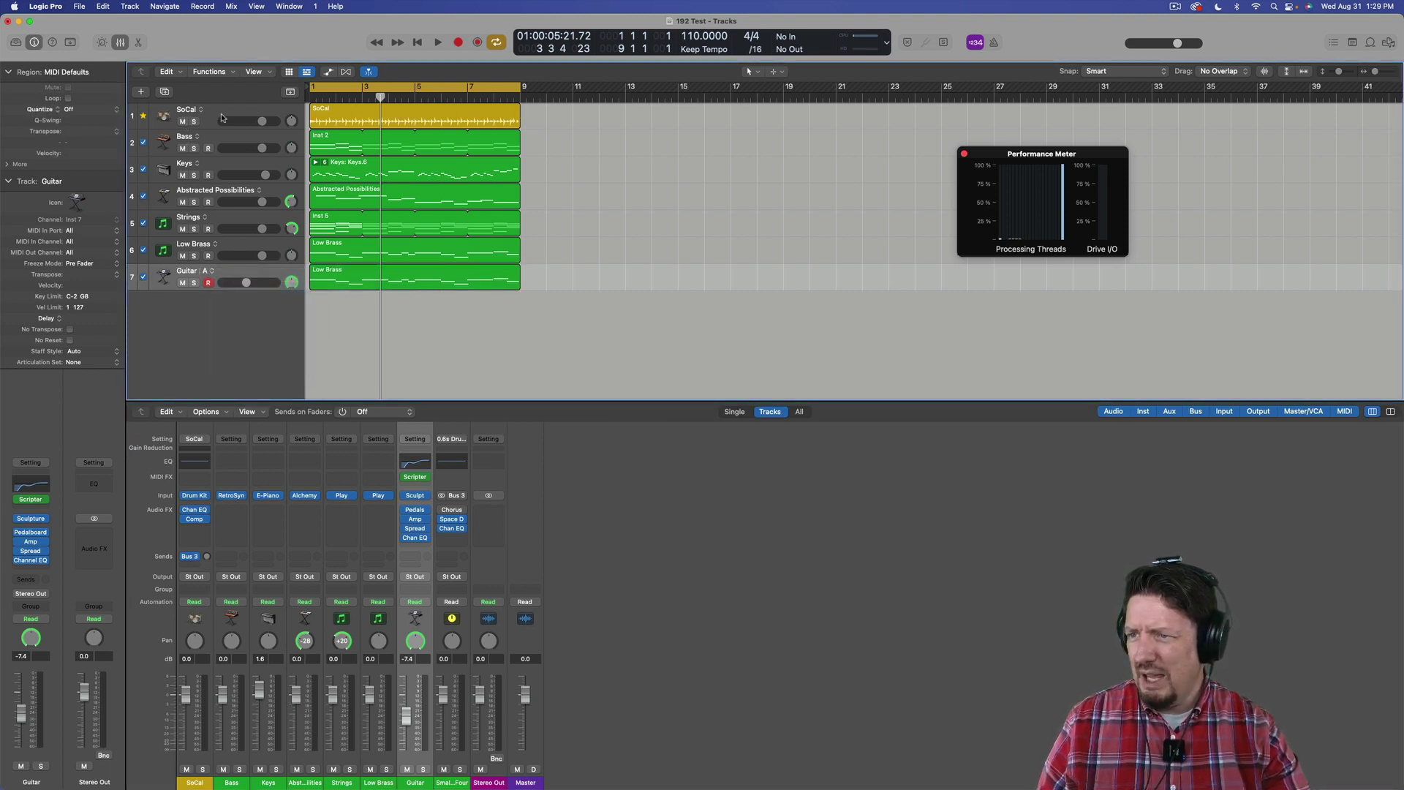
left_click(222, 117)
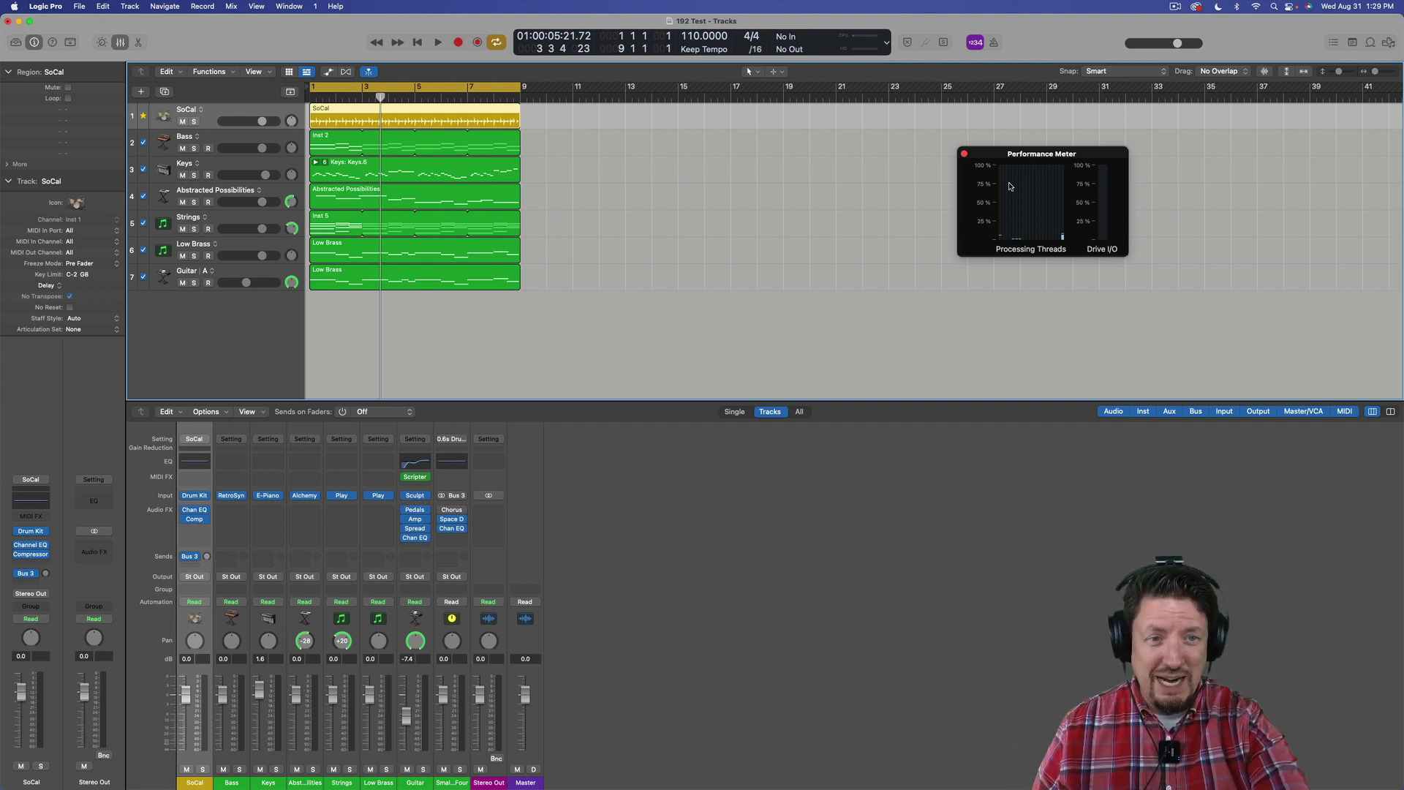
key("space")
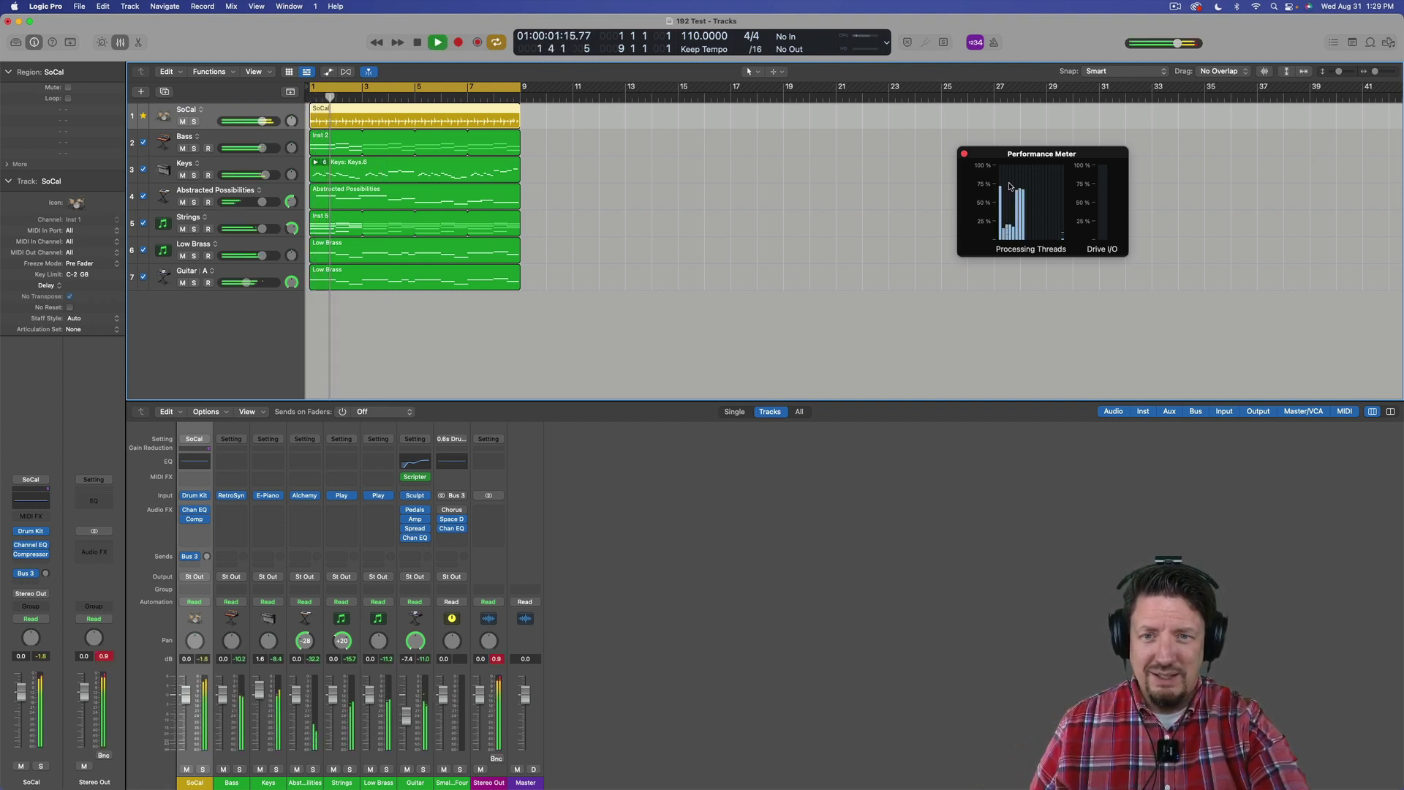